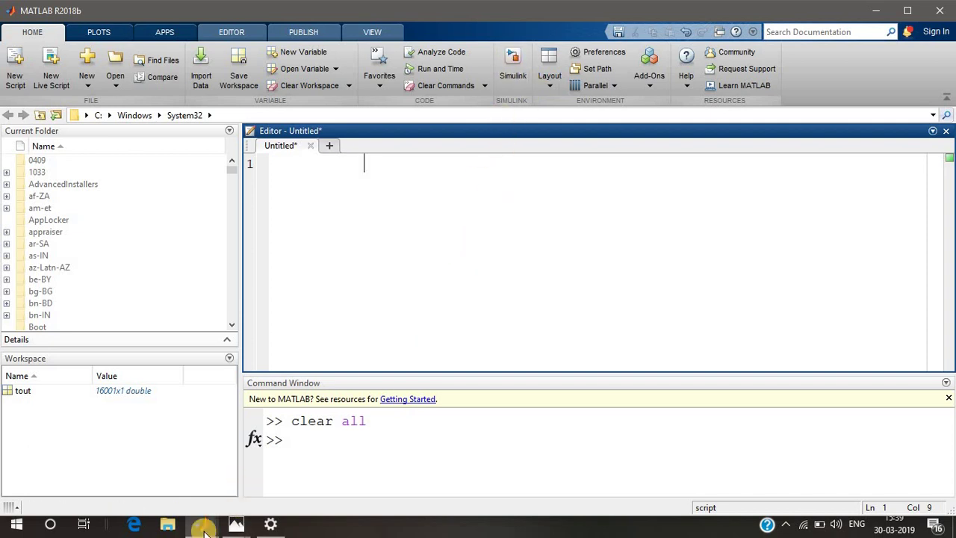
Step: Bring the delta_modulation model to the front and inspect its Sine Wave, Sum and Uniform Encoder blocks
{"action": "mouse_move", "coordinate": [206, 529]}
{"action": "left_click", "coordinate": [274, 485]}
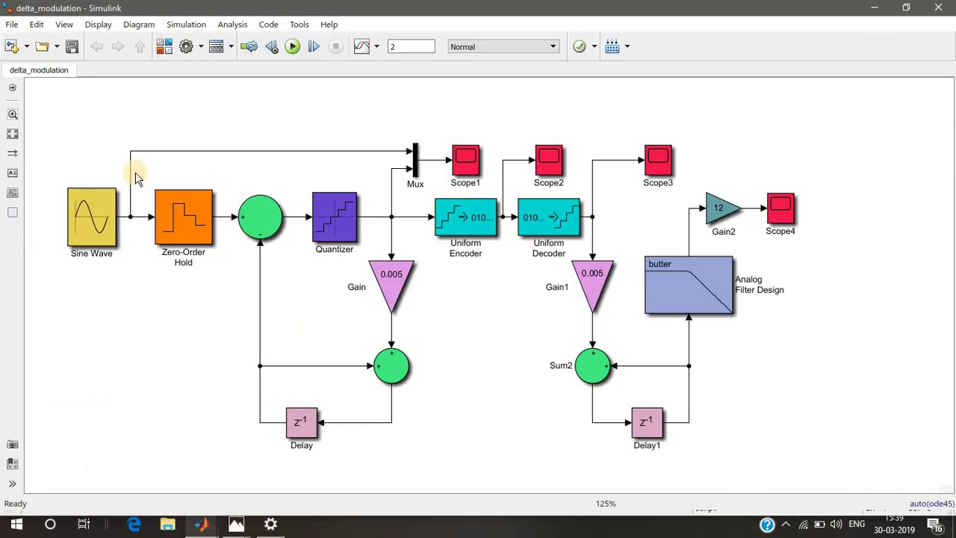
{"action": "left_click", "coordinate": [87, 213]}
{"action": "left_click", "coordinate": [236, 214]}
{"action": "left_click", "coordinate": [476, 233]}
{"action": "left_click", "coordinate": [270, 209]}
{"action": "left_click", "coordinate": [98, 210]}
{"action": "right_click", "coordinate": [97, 210]}
{"action": "left_click", "coordinate": [61, 281]}
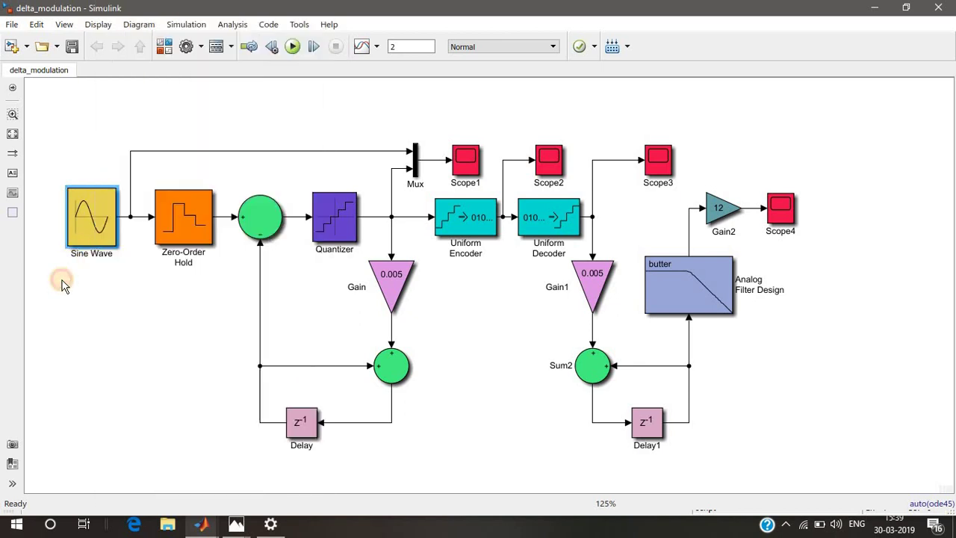
Step: Set the Sine Wave amplitude to 1.5 and keep the sine type Time based
{"action": "double_click", "coordinate": [90, 215]}
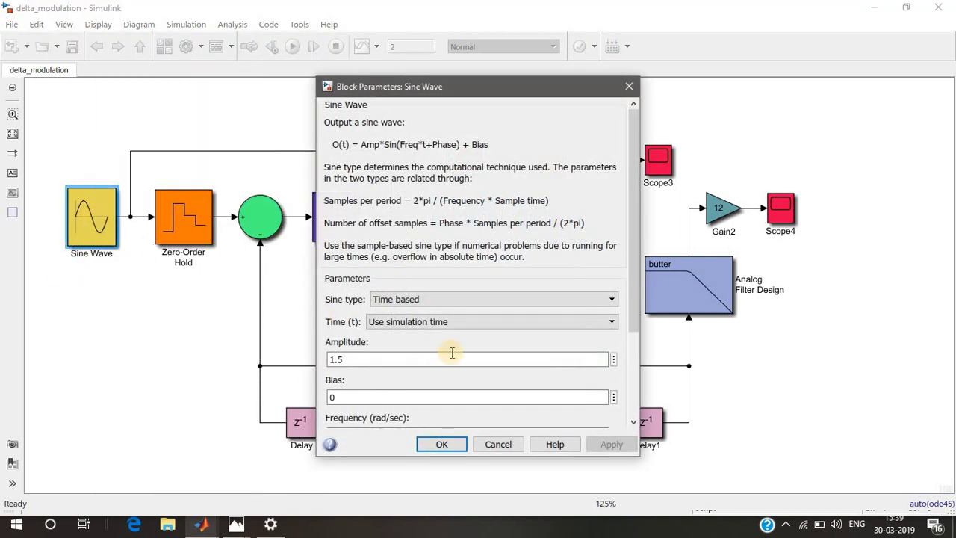
{"action": "left_click_drag", "start_coordinate": [633, 276], "coordinate": [633, 368]}
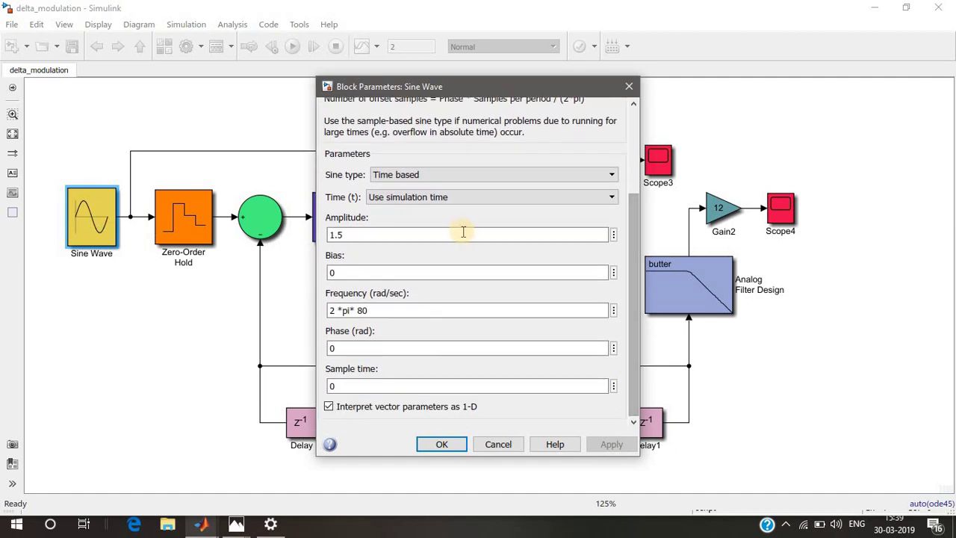
{"action": "left_click", "coordinate": [463, 232]}
{"action": "left_click_drag", "start_coordinate": [463, 232], "coordinate": [328, 234]}
{"action": "key", "text": "BackSpace"}
{"action": "type", "text": "1.5"}
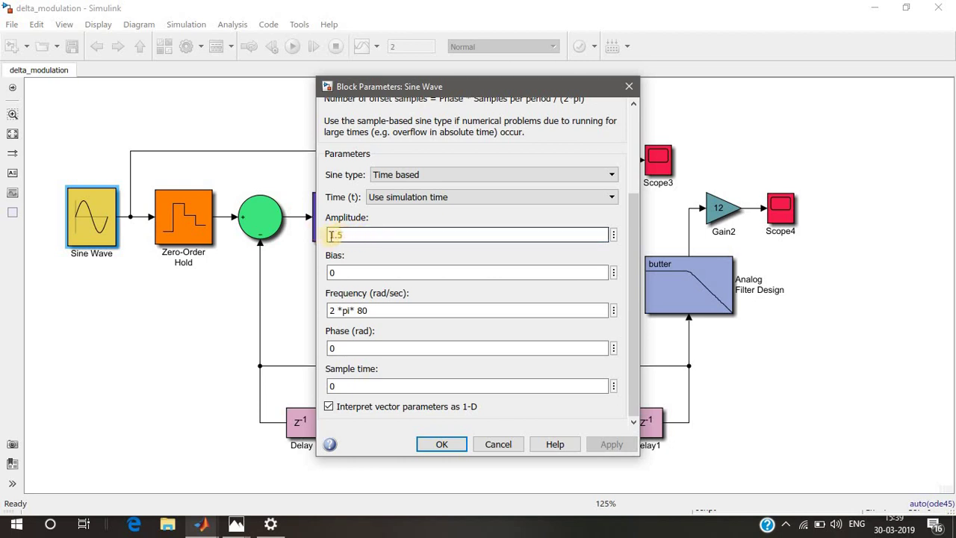
{"action": "left_click", "coordinate": [394, 177]}
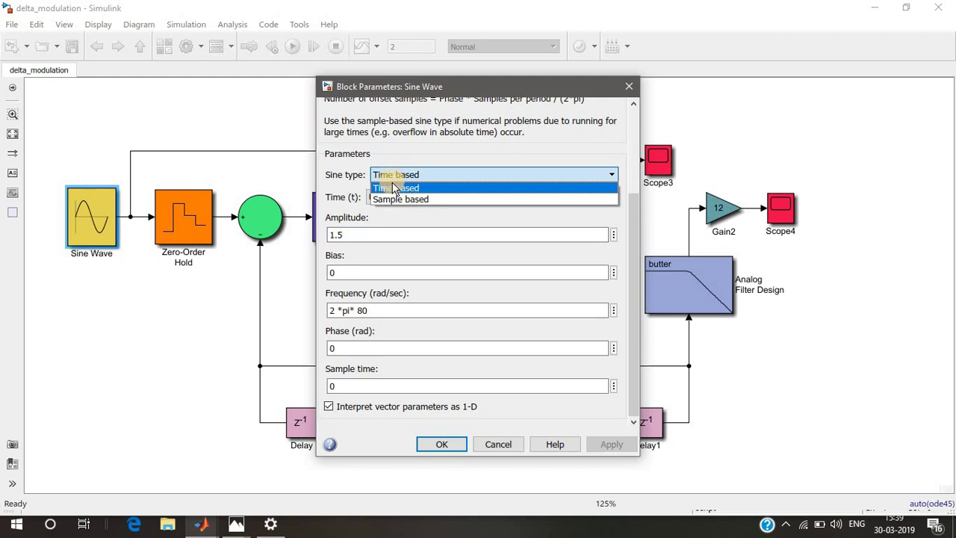
{"action": "left_click", "coordinate": [394, 187]}
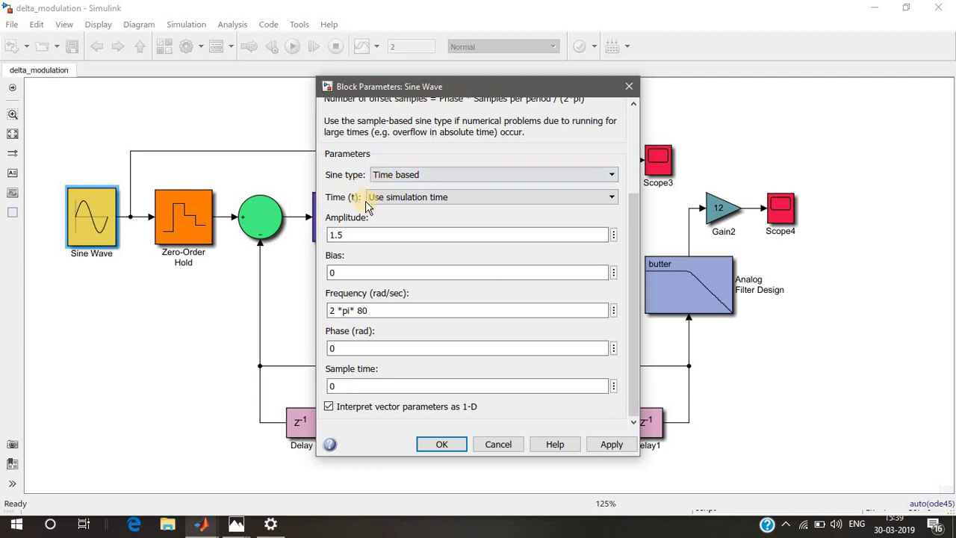
Step: Set the Sine Wave bias to 0
{"action": "double_click", "coordinate": [357, 274]}
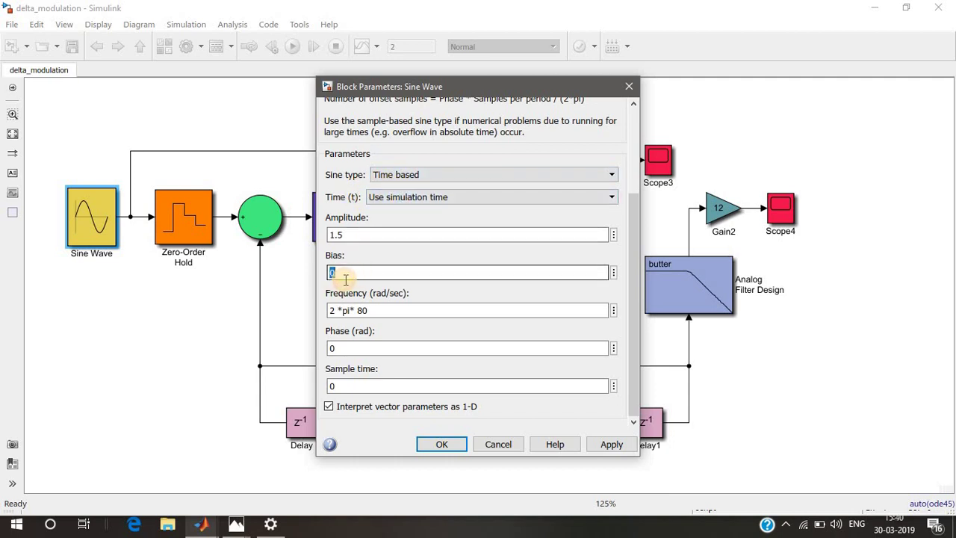
{"action": "type", "text": "0"}
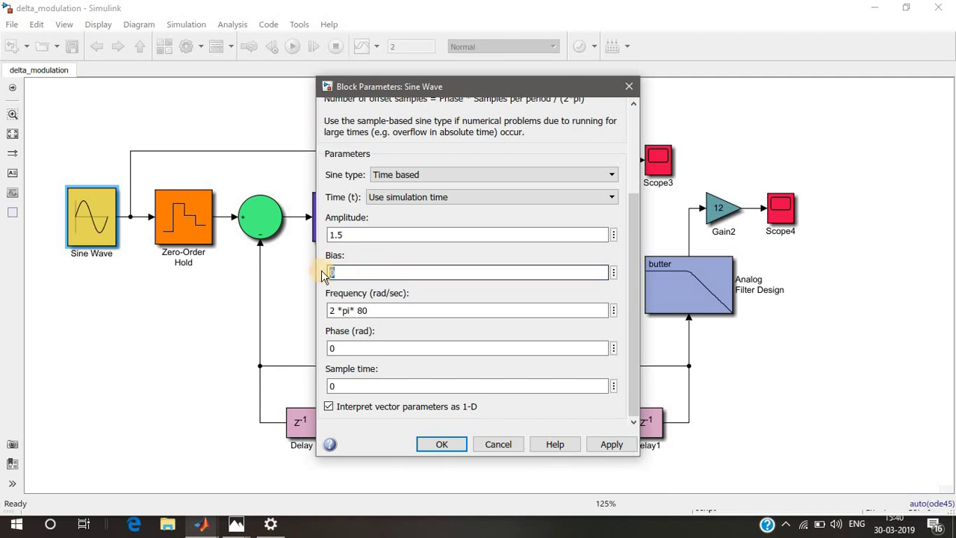
{"action": "double_click", "coordinate": [350, 273]}
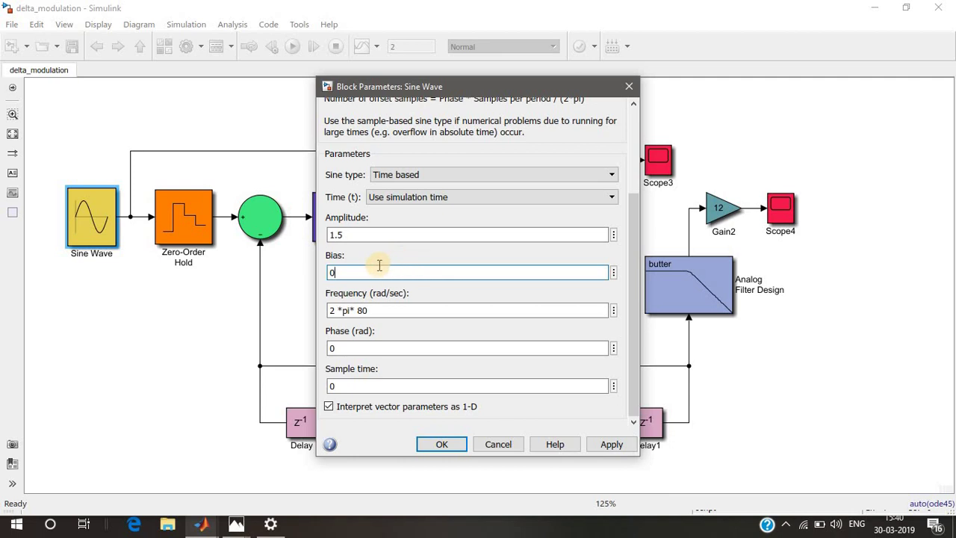
{"action": "double_click", "coordinate": [338, 273]}
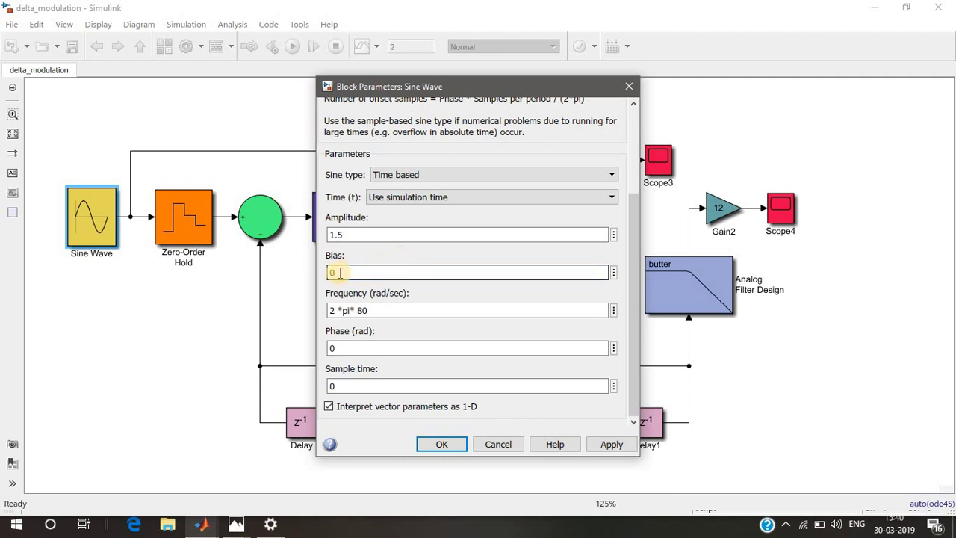
{"action": "type", "text": "0"}
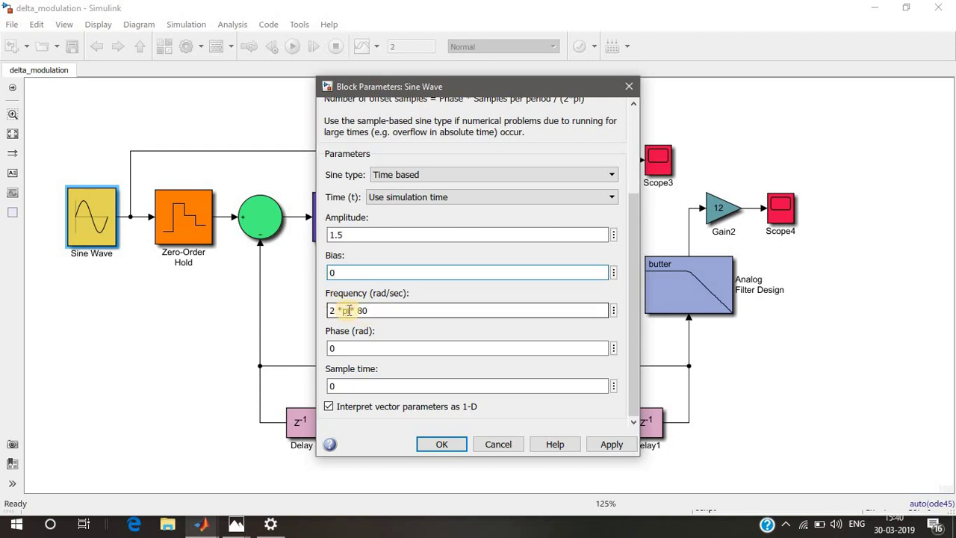
Step: Check the frequency 2*pi*80 and the phase value 0
{"action": "triple_click", "coordinate": [366, 309]}
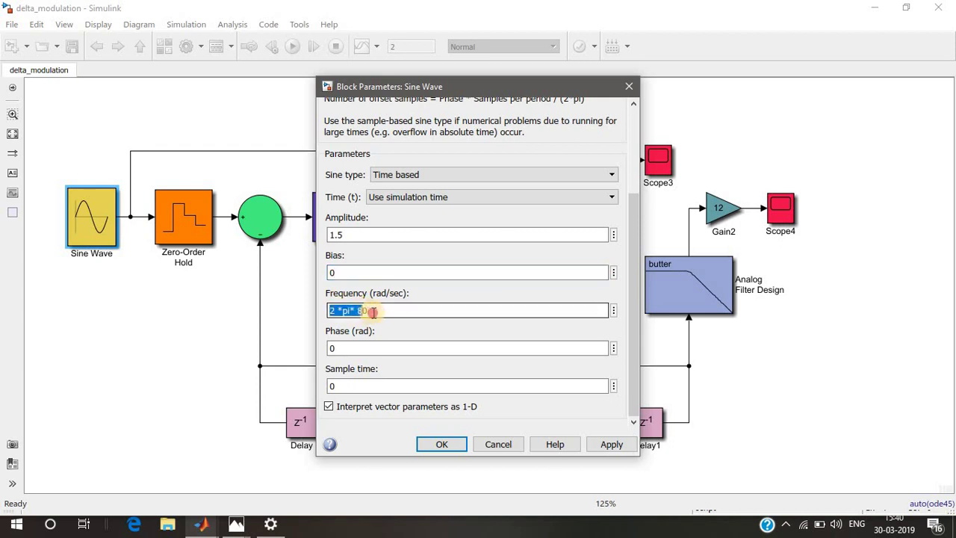
{"action": "left_click", "coordinate": [369, 310]}
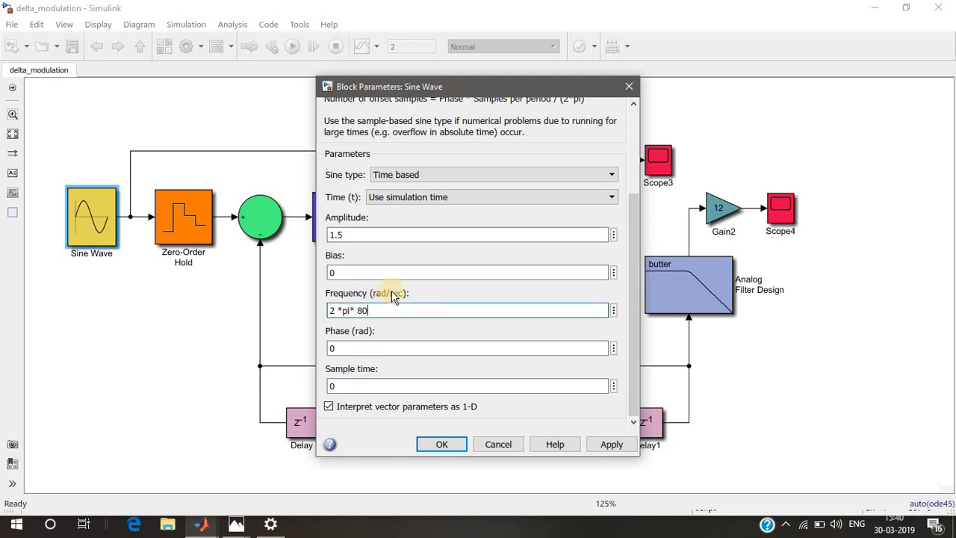
{"action": "left_click", "coordinate": [378, 310]}
{"action": "mouse_move", "coordinate": [378, 310]}
{"action": "left_mouse_down"}
{"action": "mouse_move", "coordinate": [361, 311]}
{"action": "mouse_move", "coordinate": [373, 309]}
{"action": "left_mouse_up"}
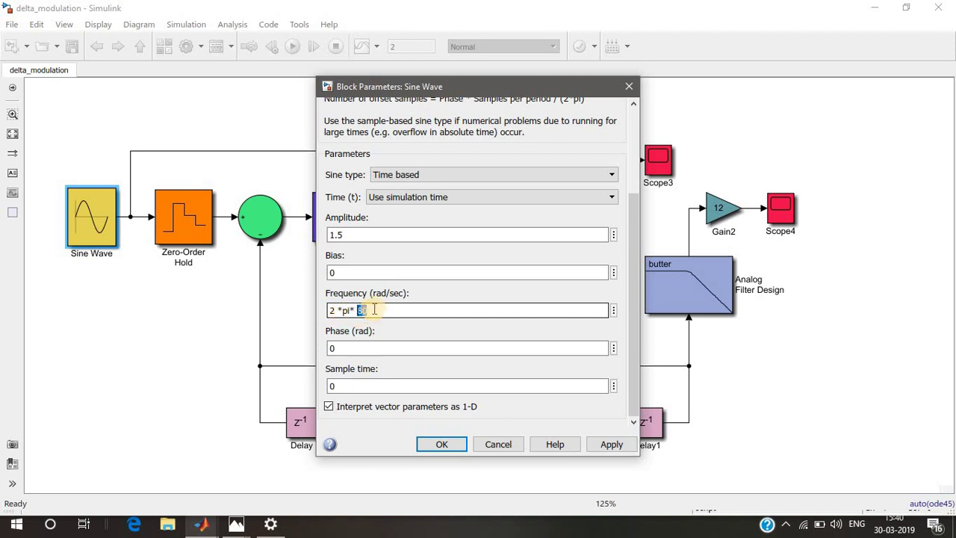
{"action": "left_click", "coordinate": [344, 349]}
{"action": "double_click", "coordinate": [345, 350]}
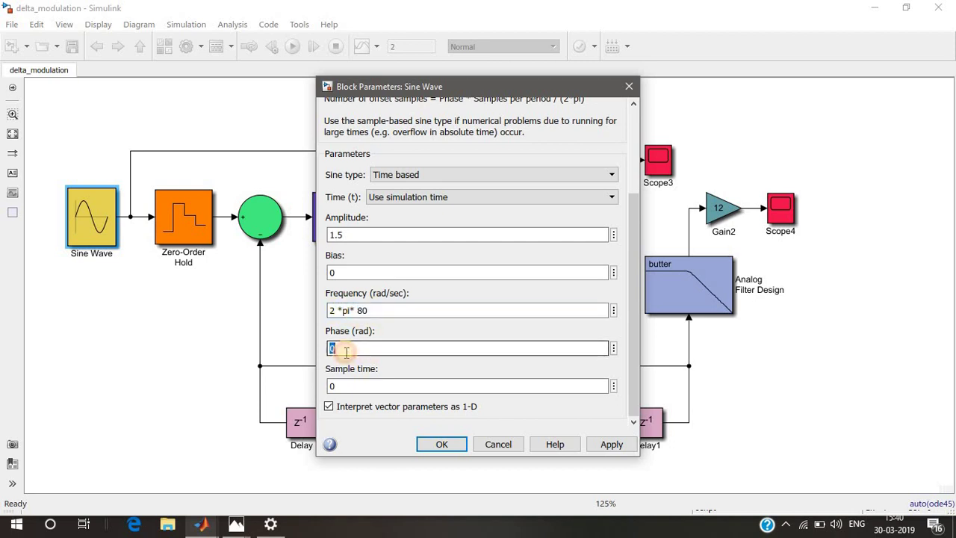
{"action": "scroll", "coordinate": [401, 217], "scroll_direction": "up", "scroll_amount": 5}
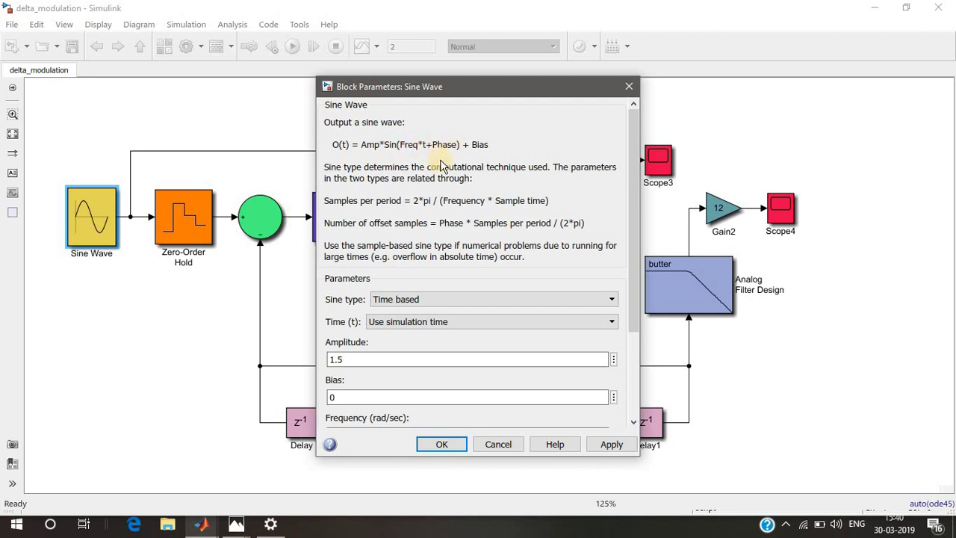
{"action": "scroll", "coordinate": [440, 166], "scroll_direction": "down", "scroll_amount": 5}
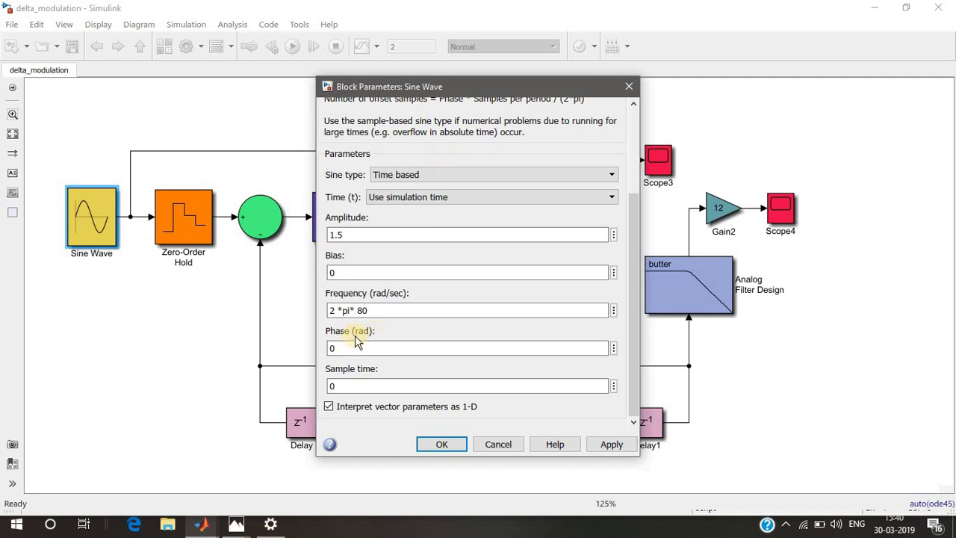
{"action": "double_click", "coordinate": [341, 381]}
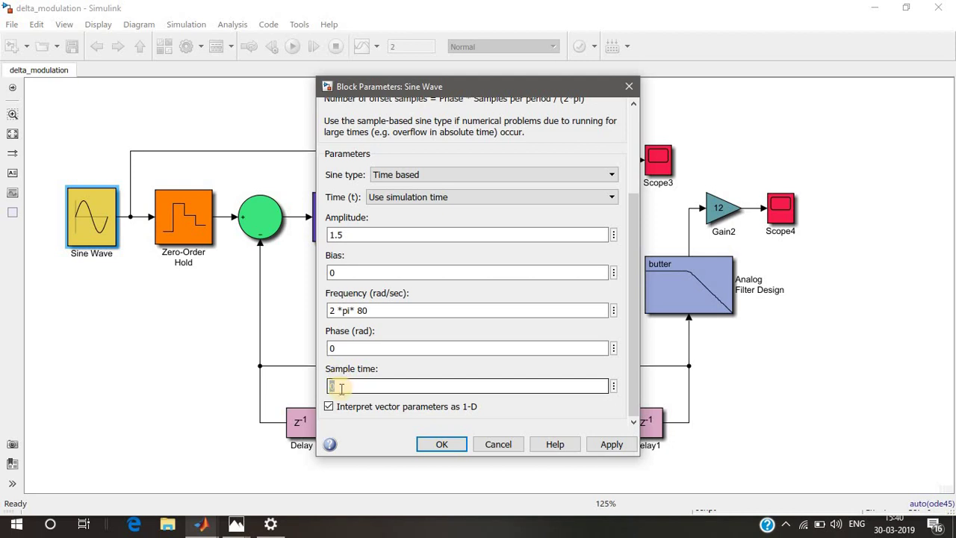
{"action": "double_click", "coordinate": [346, 384]}
{"action": "scroll", "coordinate": [346, 383], "scroll_direction": "up", "scroll_amount": 4}
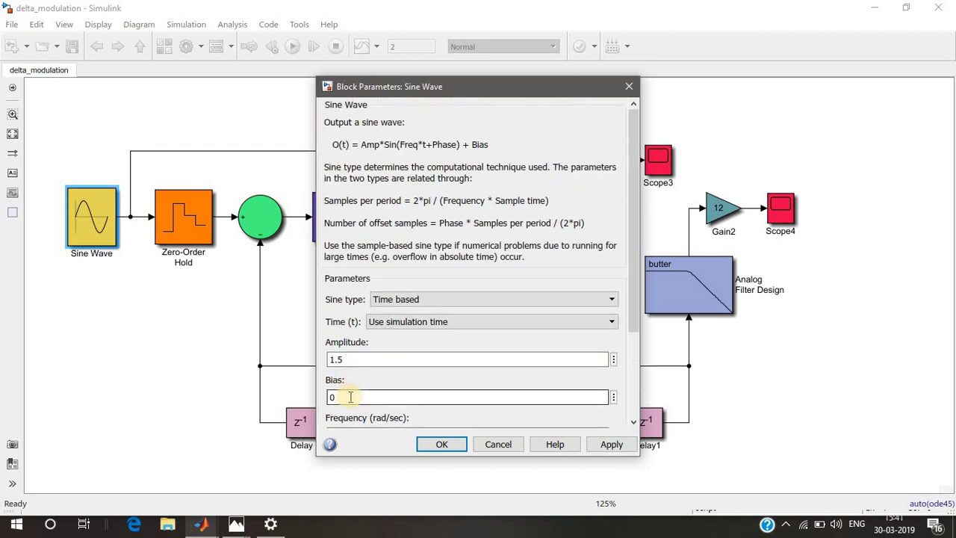
{"action": "scroll", "coordinate": [342, 392], "scroll_direction": "down", "scroll_amount": 4}
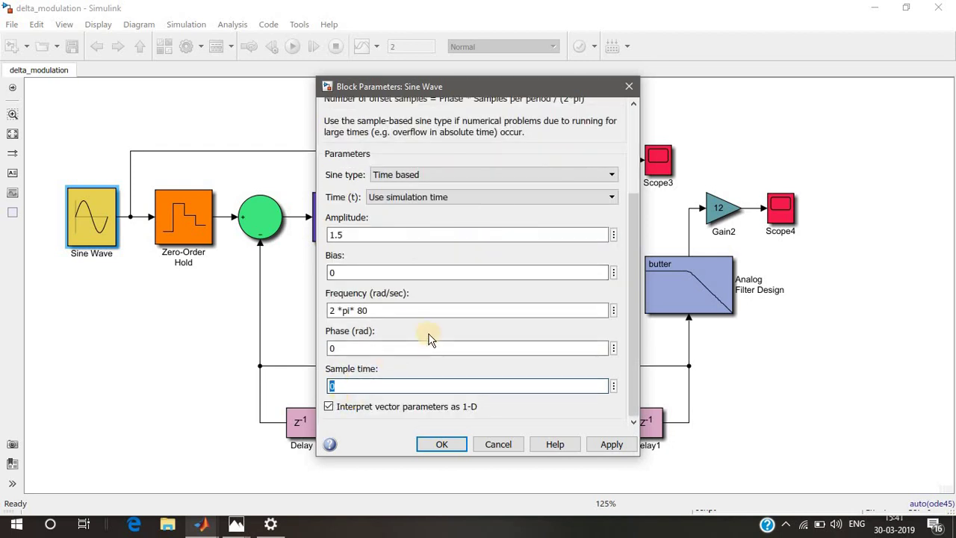
{"action": "scroll", "coordinate": [426, 329], "scroll_direction": "up", "scroll_amount": 4}
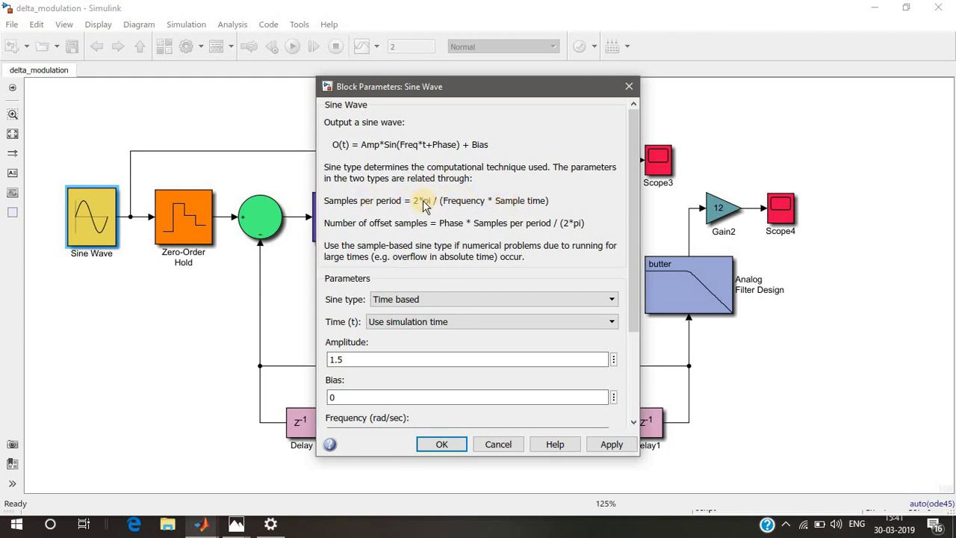
Step: Close the Sine Wave dialog and confirm the Zero-Order Hold sample time 1/8000 unchanged
{"action": "left_click", "coordinate": [630, 87]}
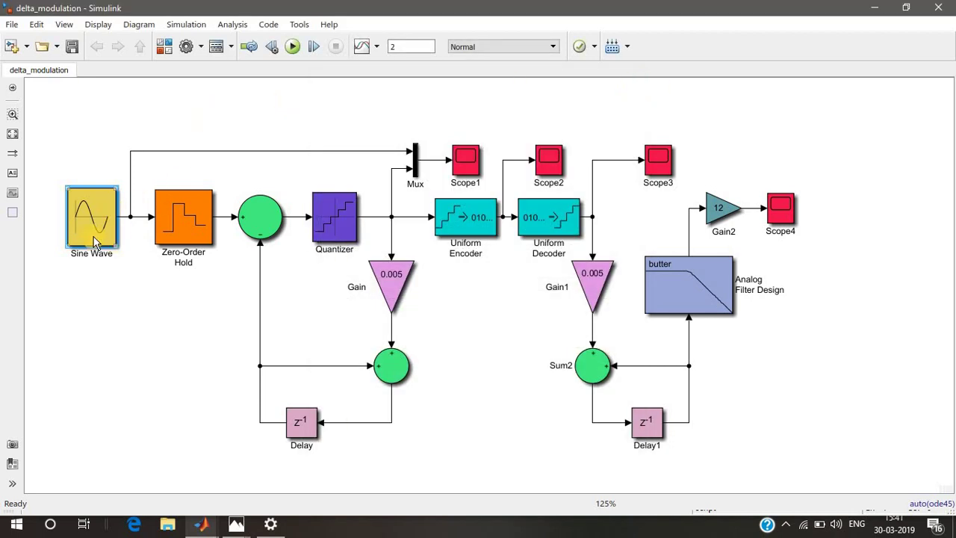
{"action": "left_click", "coordinate": [126, 302]}
{"action": "left_click", "coordinate": [160, 252]}
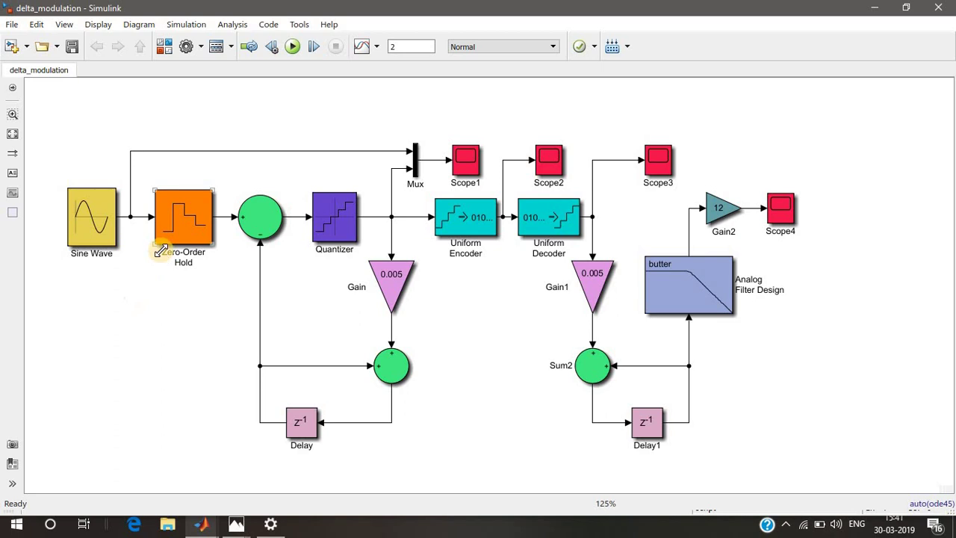
{"action": "left_click", "coordinate": [177, 241]}
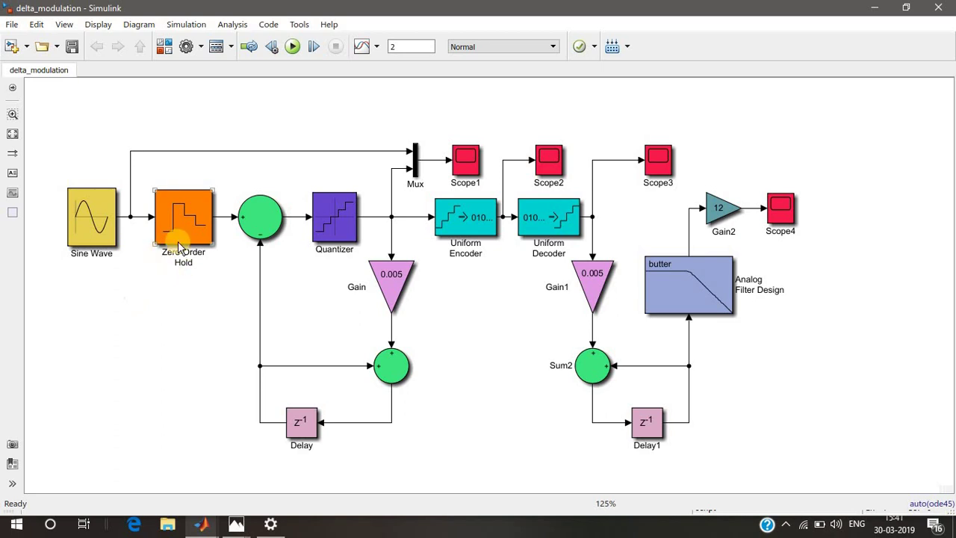
{"action": "double_click", "coordinate": [178, 241]}
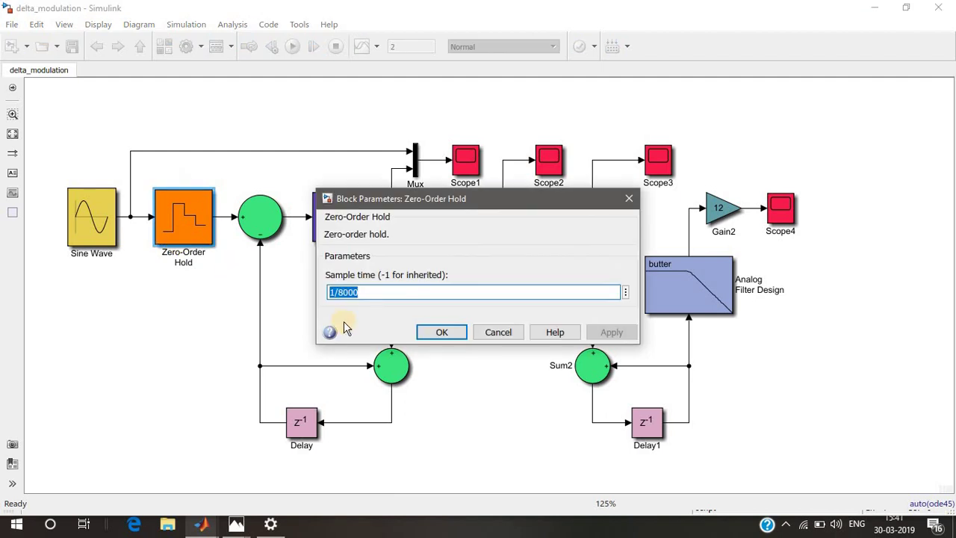
{"action": "left_click", "coordinate": [344, 292]}
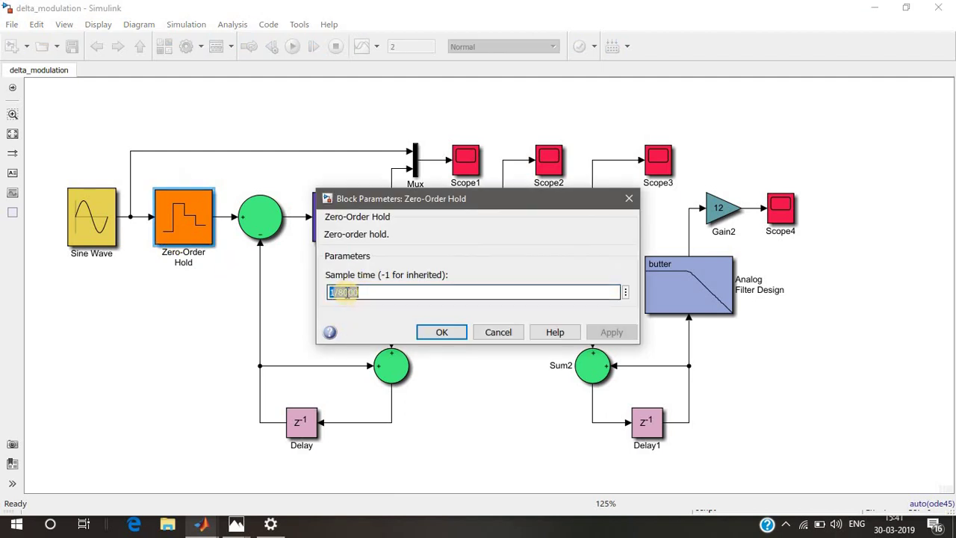
{"action": "left_click_drag", "start_coordinate": [331, 292], "coordinate": [360, 292]}
{"action": "left_click", "coordinate": [426, 331]}
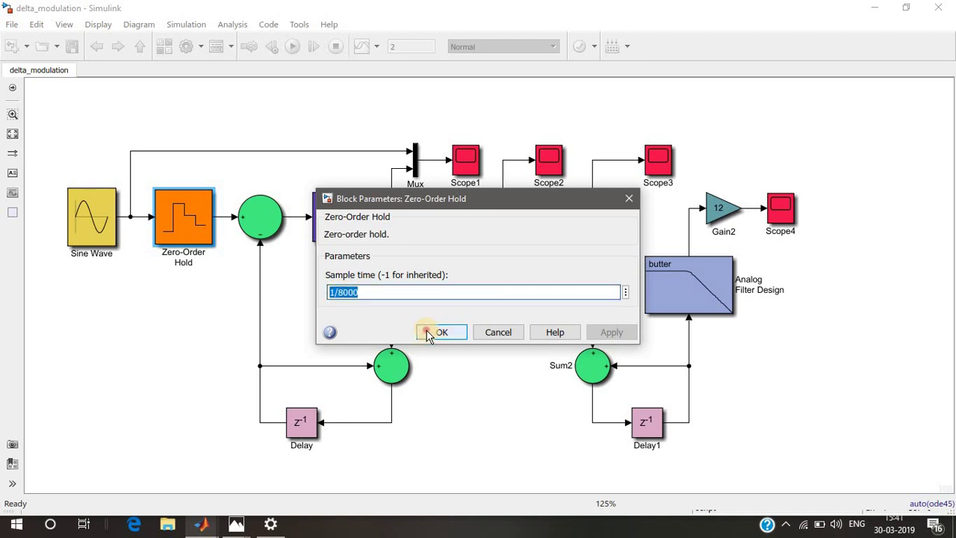
Step: Change the first Sum block's list of signs to +|- and apply it
{"action": "double_click", "coordinate": [261, 218]}
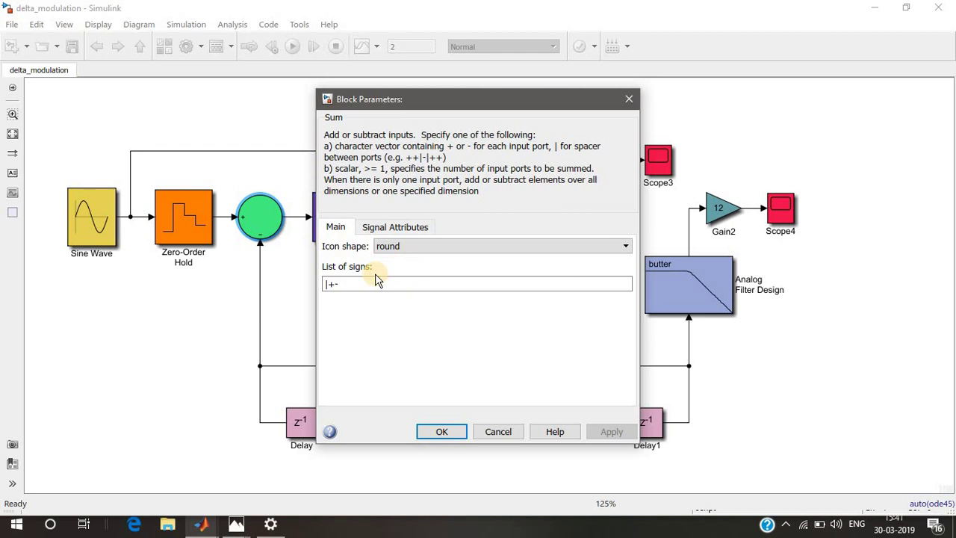
{"action": "double_click", "coordinate": [330, 283]}
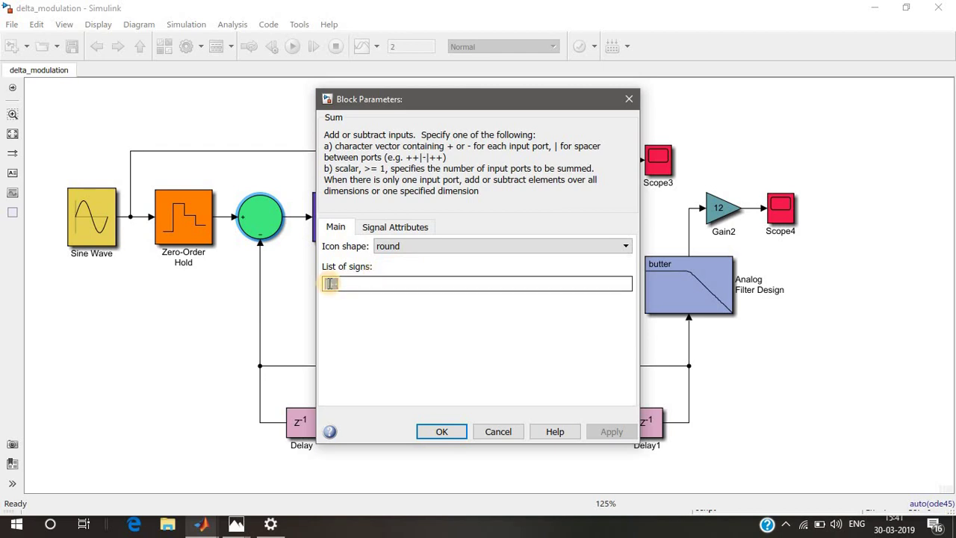
{"action": "left_click", "coordinate": [329, 284]}
{"action": "left_click", "coordinate": [325, 283]}
{"action": "key", "text": "Delete"}
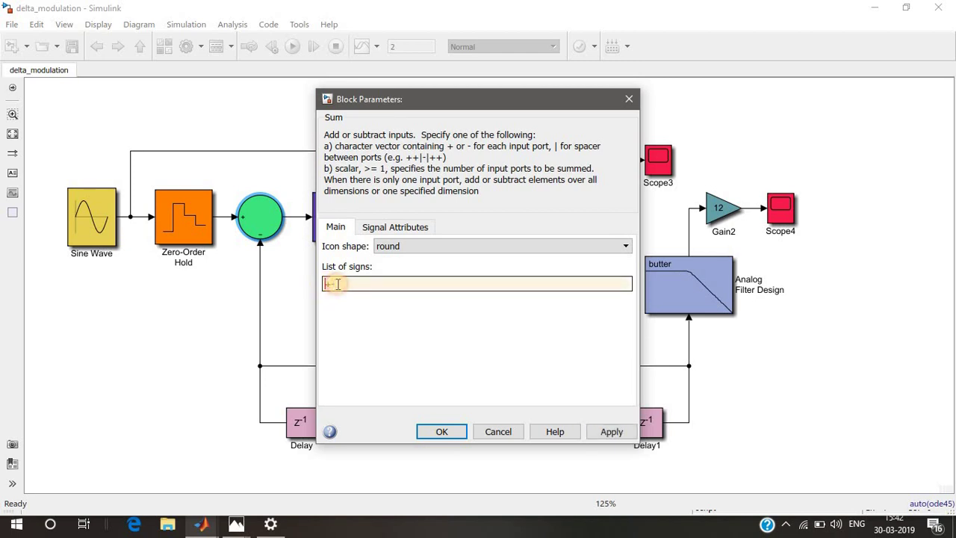
{"action": "type", "text": "+|-"}
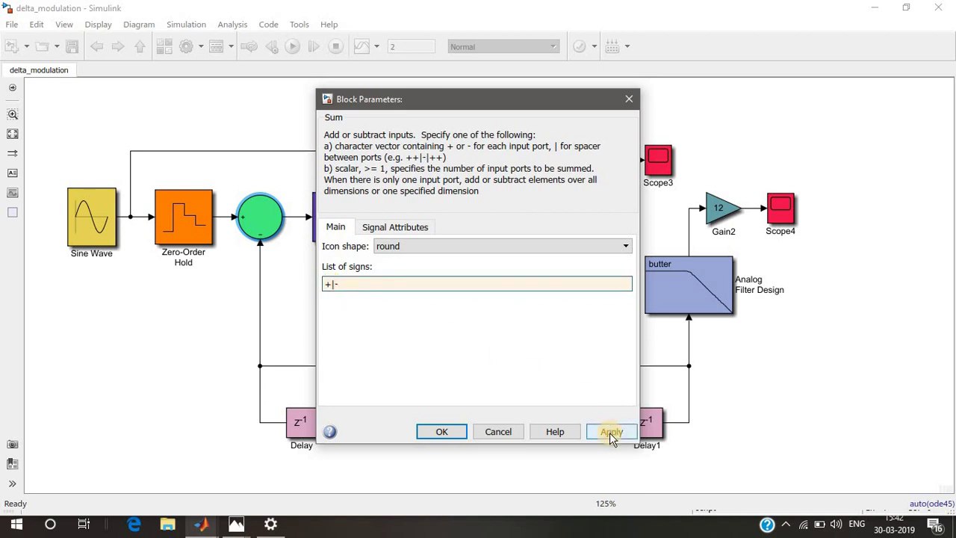
{"action": "left_click", "coordinate": [611, 433]}
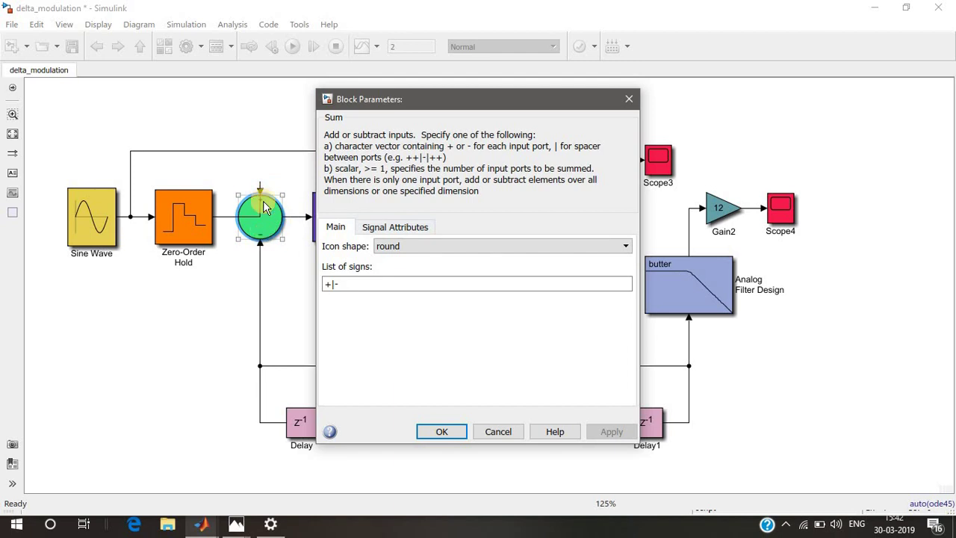
Step: Restore the Sum block's list of signs to |+- and confirm with OK
{"action": "left_click", "coordinate": [331, 283]}
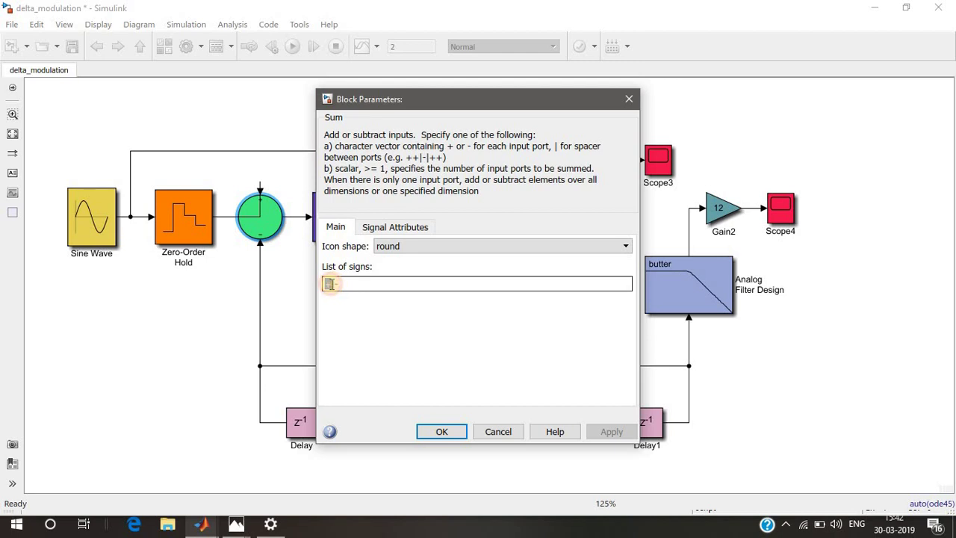
{"action": "left_click_drag", "start_coordinate": [328, 283], "coordinate": [336, 284]}
{"action": "left_click", "coordinate": [337, 284]}
{"action": "key", "text": "BackSpace"}
{"action": "key", "text": "BackSpace"}
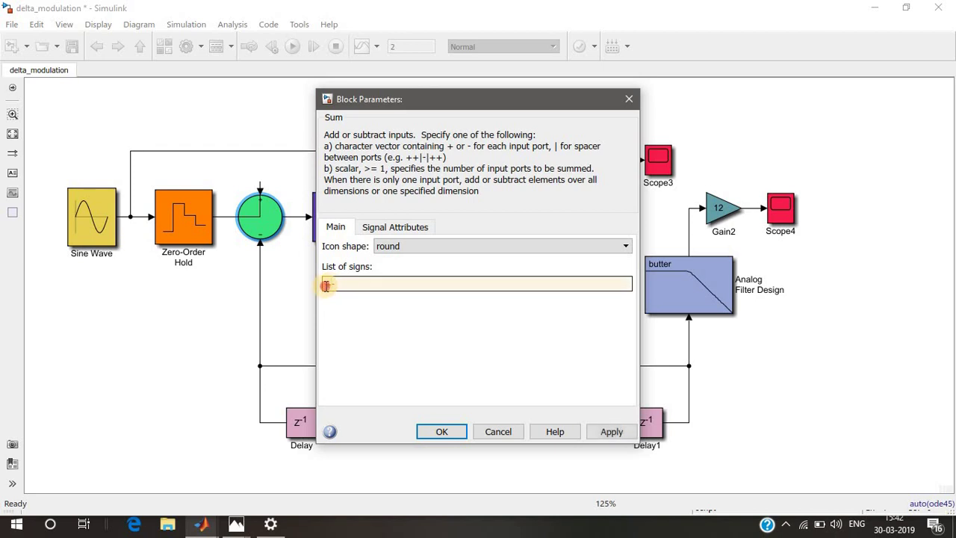
{"action": "left_click", "coordinate": [326, 285]}
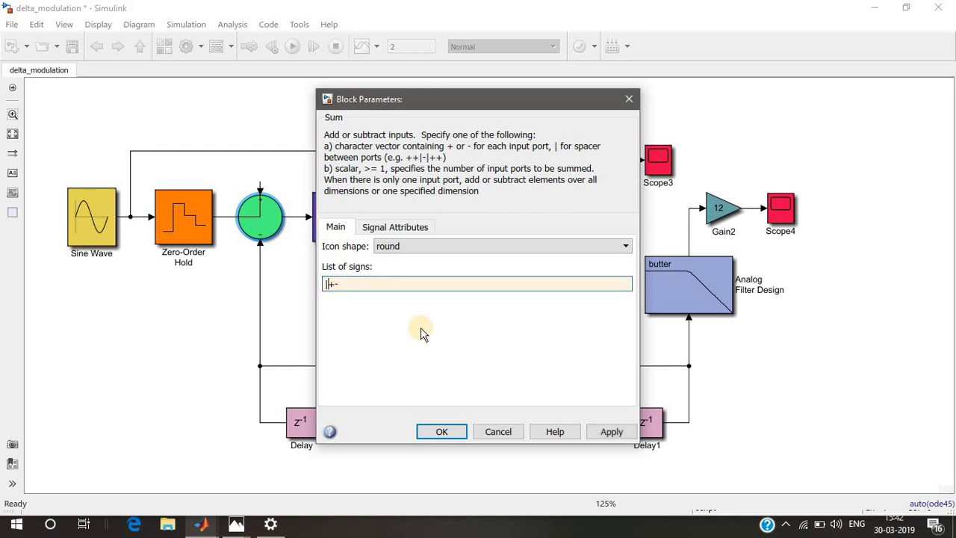
{"action": "left_click", "coordinate": [447, 441]}
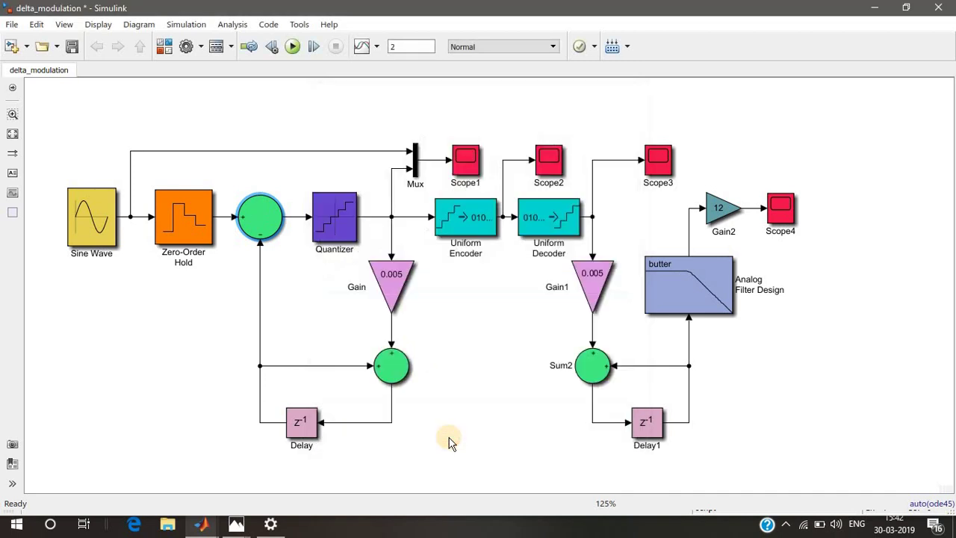
{"action": "left_click", "coordinate": [375, 282]}
{"action": "left_click", "coordinate": [334, 232]}
{"action": "double_click", "coordinate": [333, 231]}
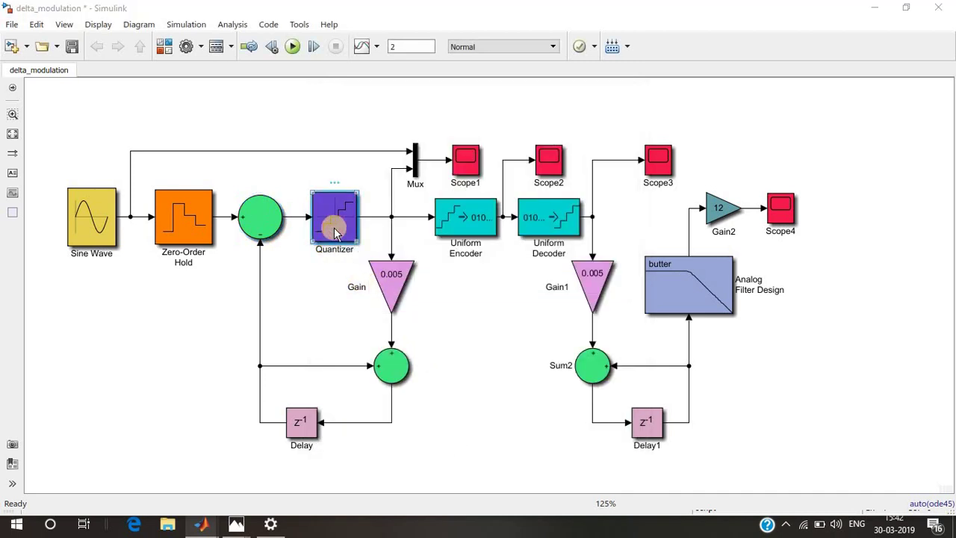
{"action": "double_click", "coordinate": [340, 281]}
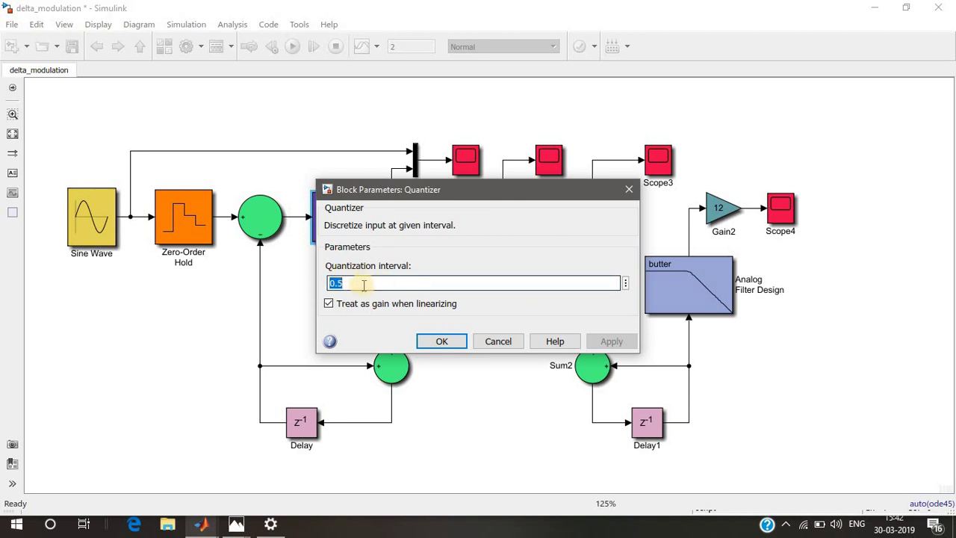
{"action": "left_click", "coordinate": [457, 343]}
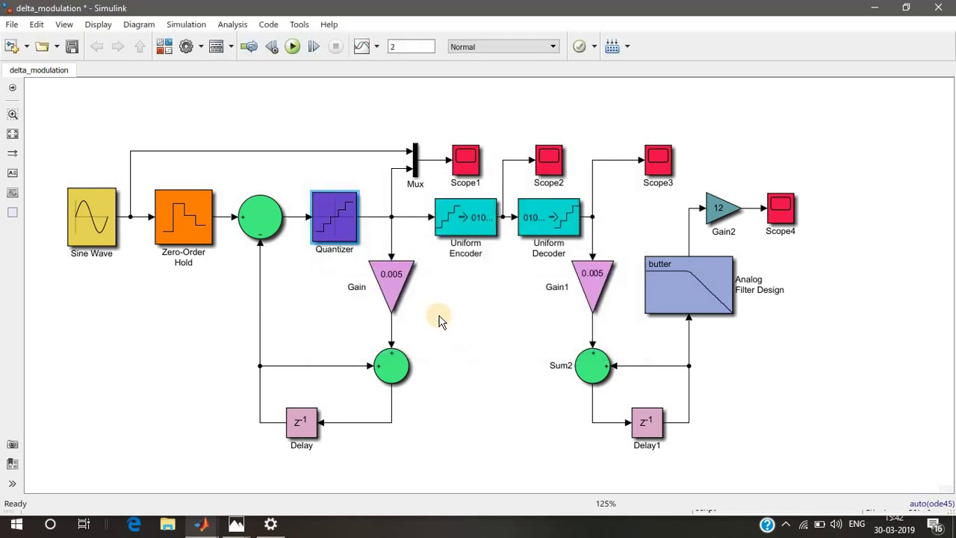
{"action": "left_click", "coordinate": [389, 288]}
{"action": "double_click", "coordinate": [388, 288]}
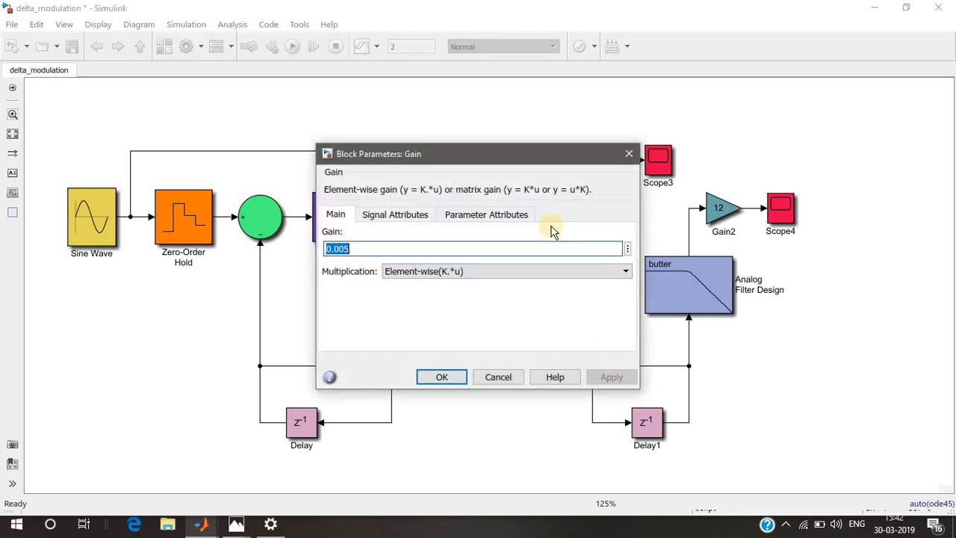
{"action": "left_click", "coordinate": [629, 153]}
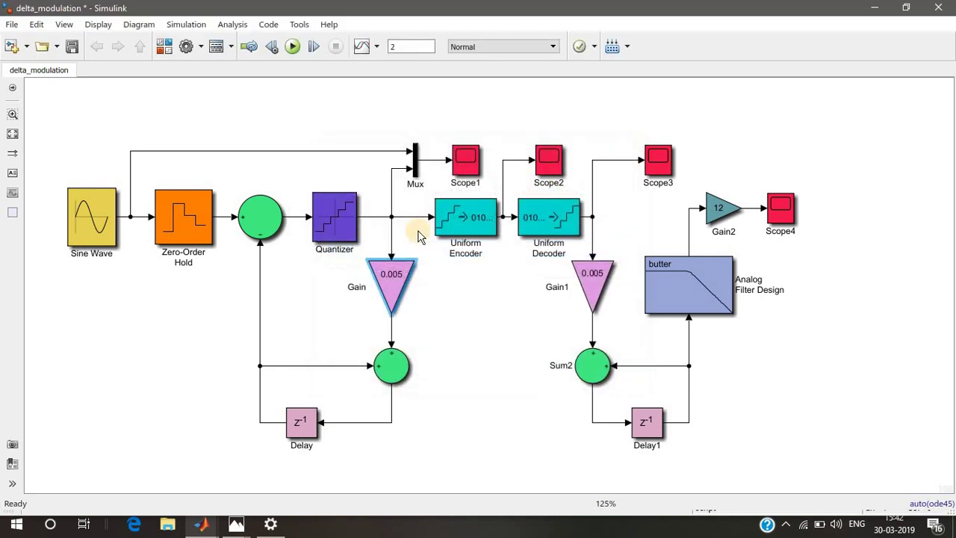
{"action": "left_click", "coordinate": [450, 317]}
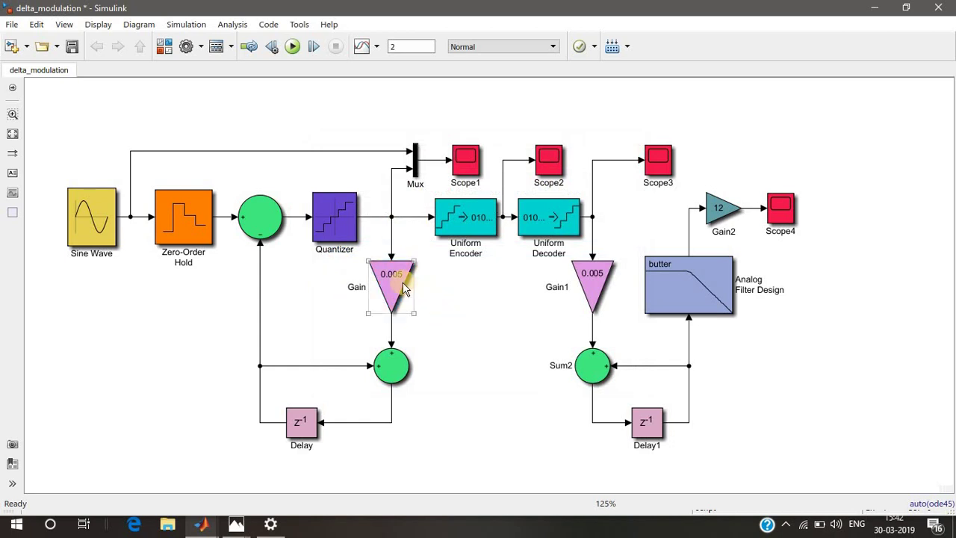
{"action": "left_click", "coordinate": [346, 203]}
{"action": "left_click", "coordinate": [394, 365]}
{"action": "left_click", "coordinate": [422, 356]}
{"action": "left_click", "coordinate": [245, 525]}
{"action": "left_click", "coordinate": [160, 480]}
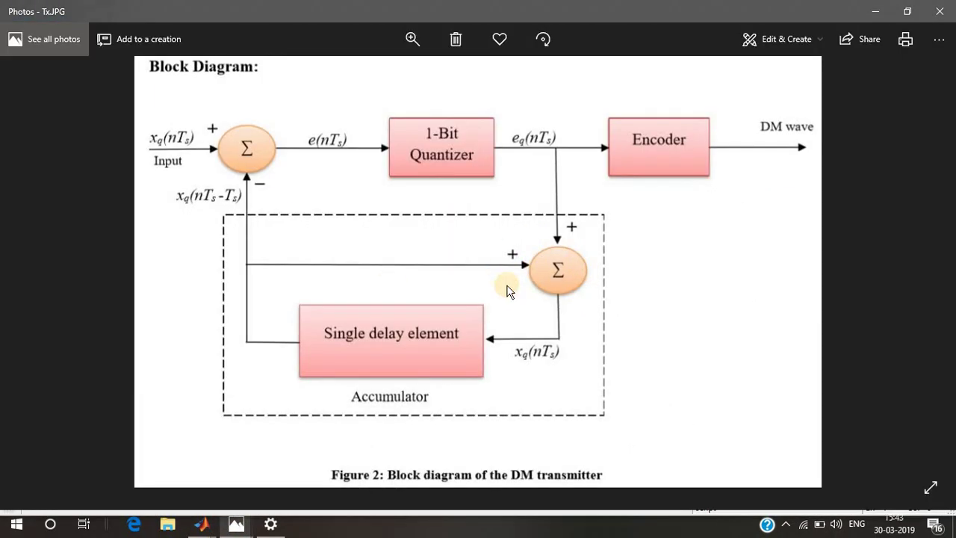
{"action": "left_click", "coordinate": [234, 526]}
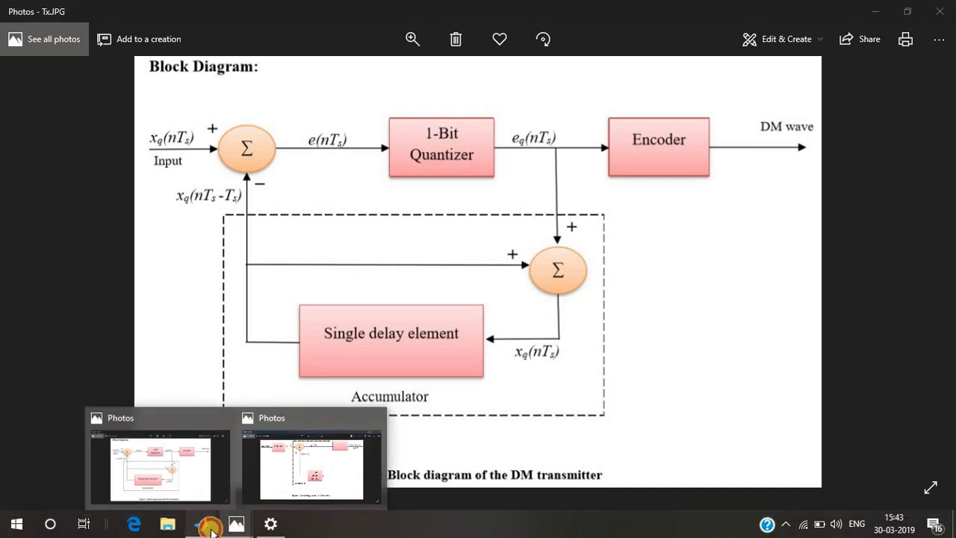
{"action": "mouse_move", "coordinate": [204, 524]}
{"action": "left_click", "coordinate": [257, 481]}
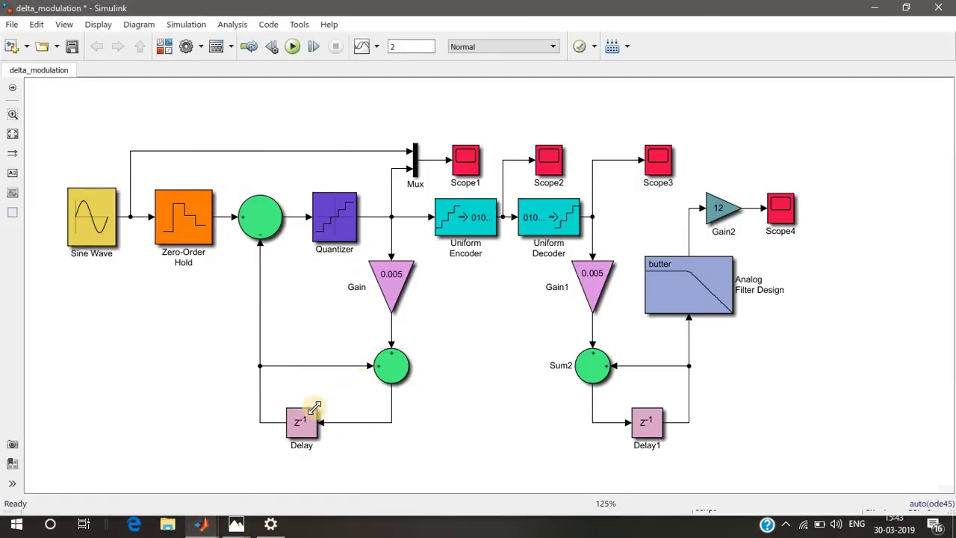
Step: Review the Delay block (length 1, initial condition 0, sample time -1) and close it unchanged
{"action": "left_click", "coordinate": [298, 427]}
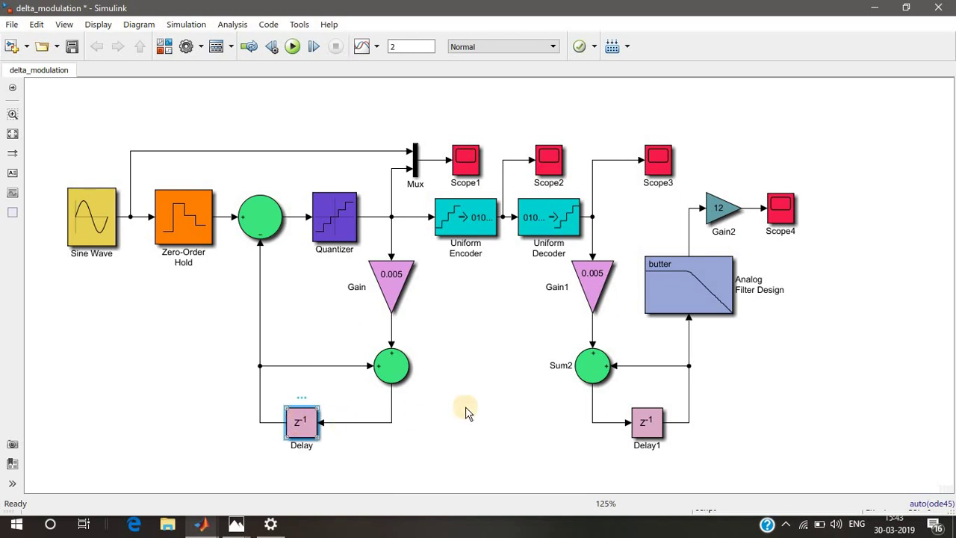
{"action": "key", "text": "Return"}
{"action": "left_click", "coordinate": [486, 349]}
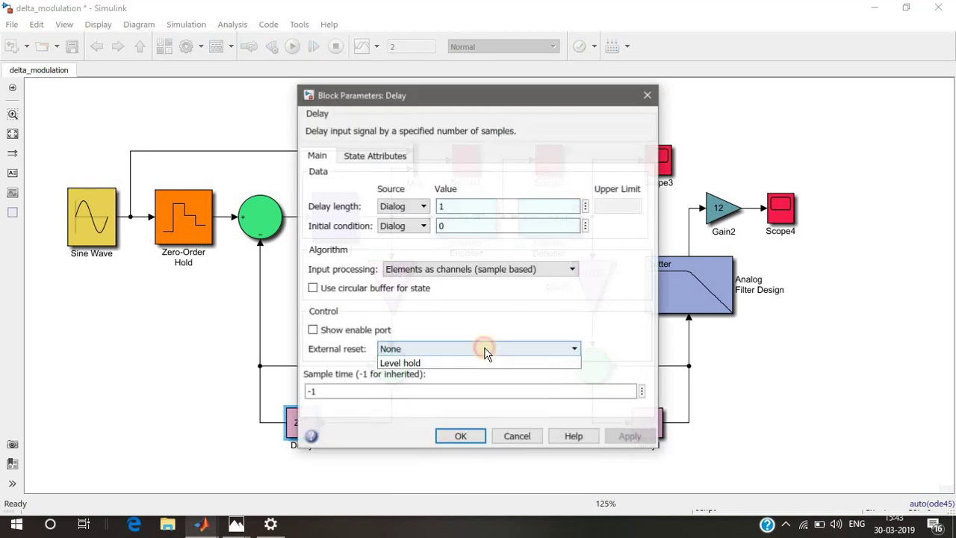
{"action": "left_click", "coordinate": [486, 351]}
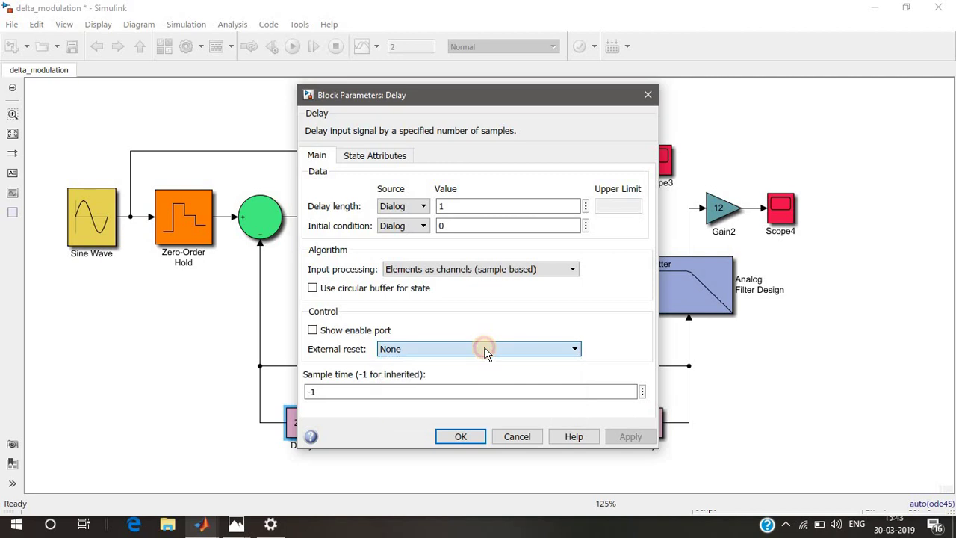
{"action": "left_click", "coordinate": [311, 391]}
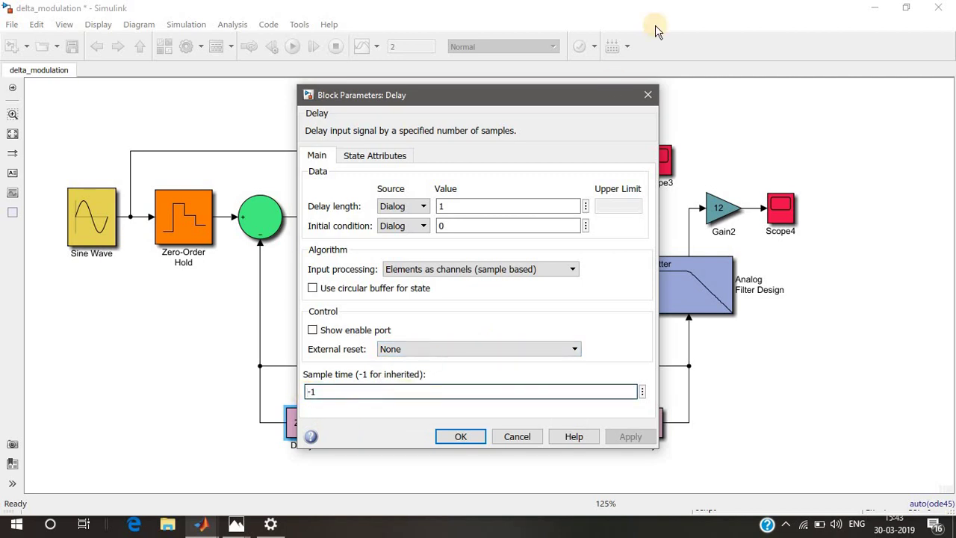
{"action": "left_click", "coordinate": [641, 91]}
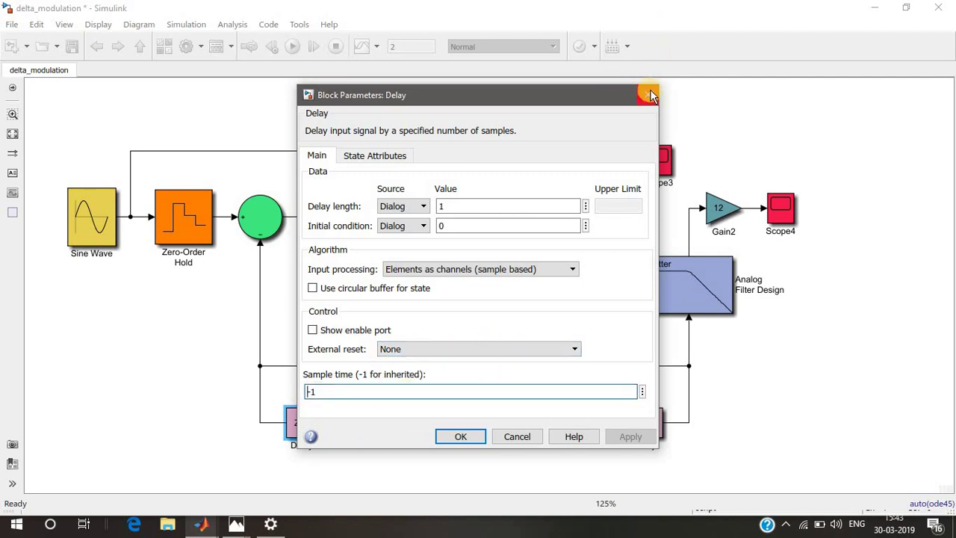
{"action": "left_click", "coordinate": [650, 93]}
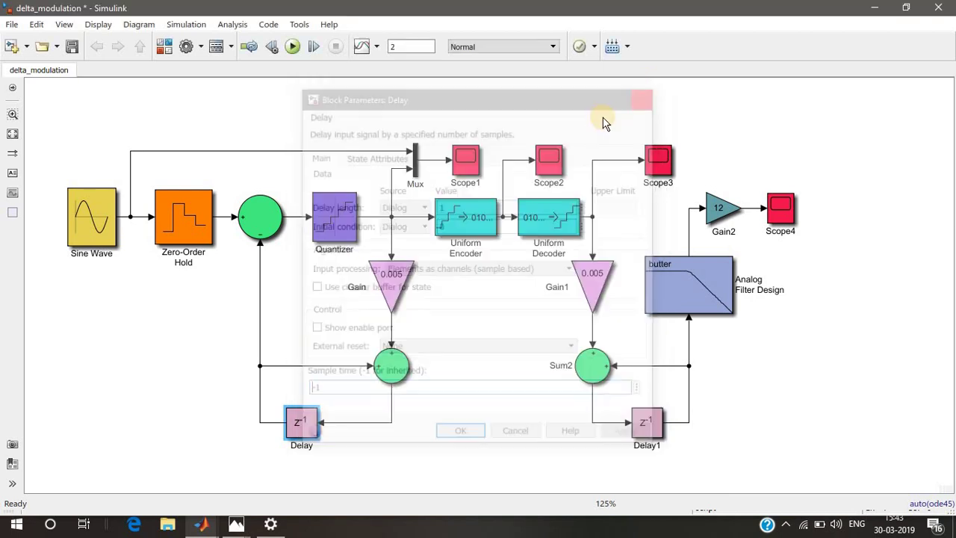
{"action": "left_click", "coordinate": [430, 386]}
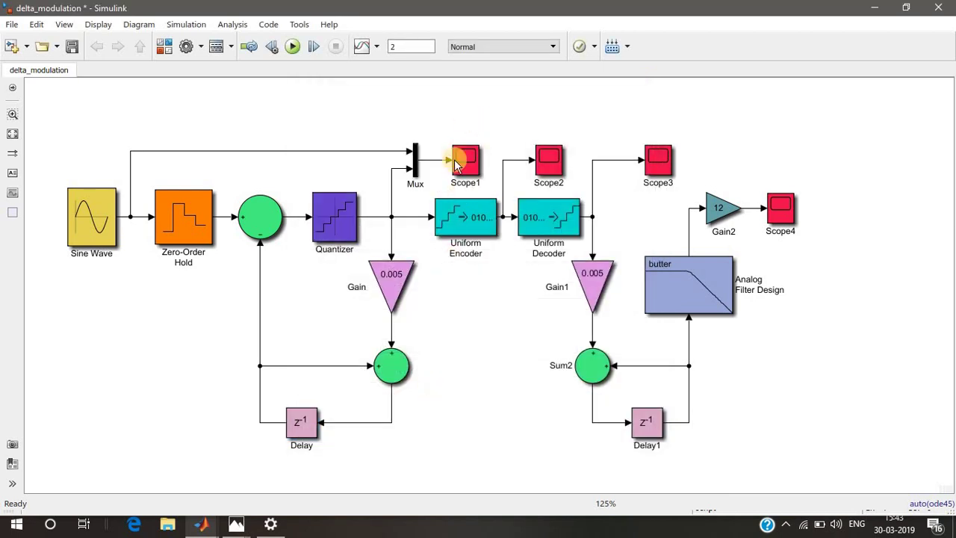
{"action": "left_click", "coordinate": [458, 236]}
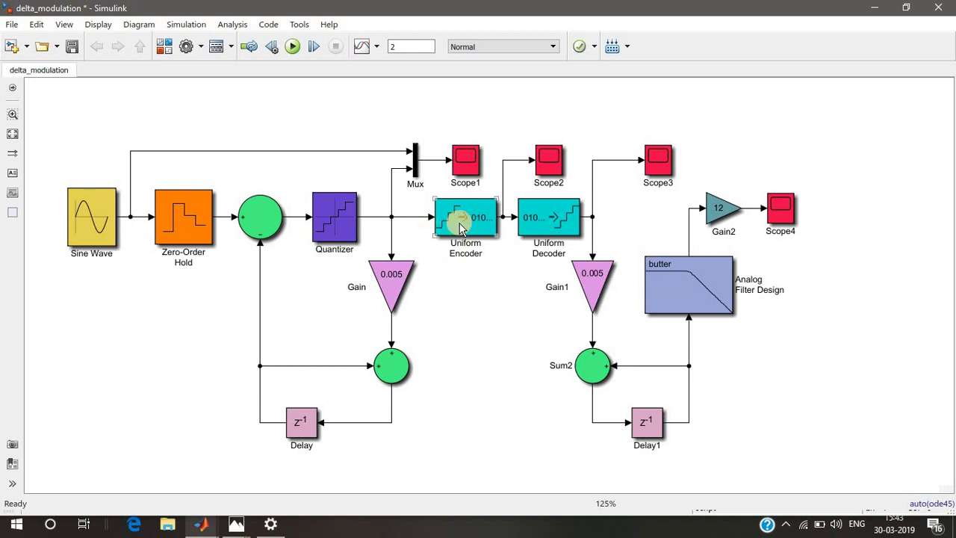
{"action": "double_click", "coordinate": [460, 228]}
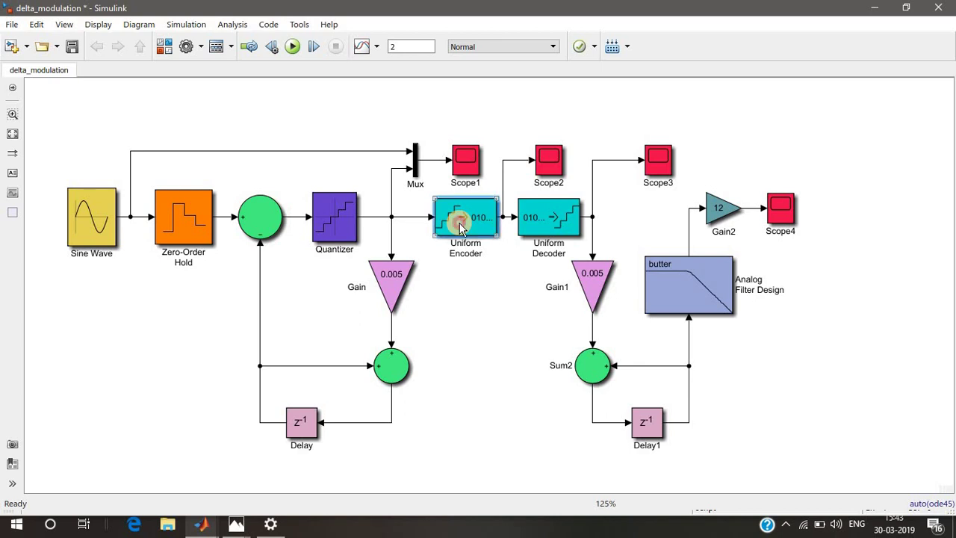
{"action": "double_click", "coordinate": [331, 299]}
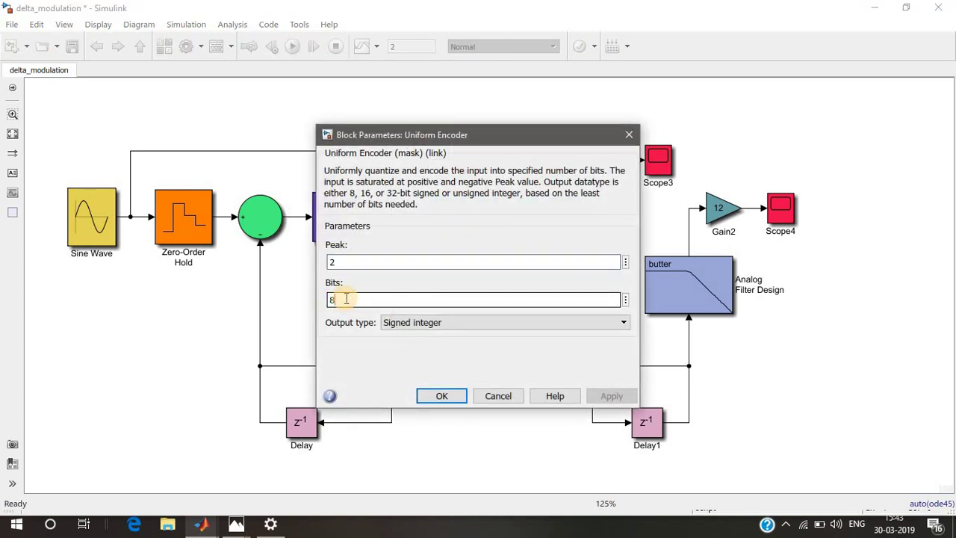
{"action": "double_click", "coordinate": [348, 261]}
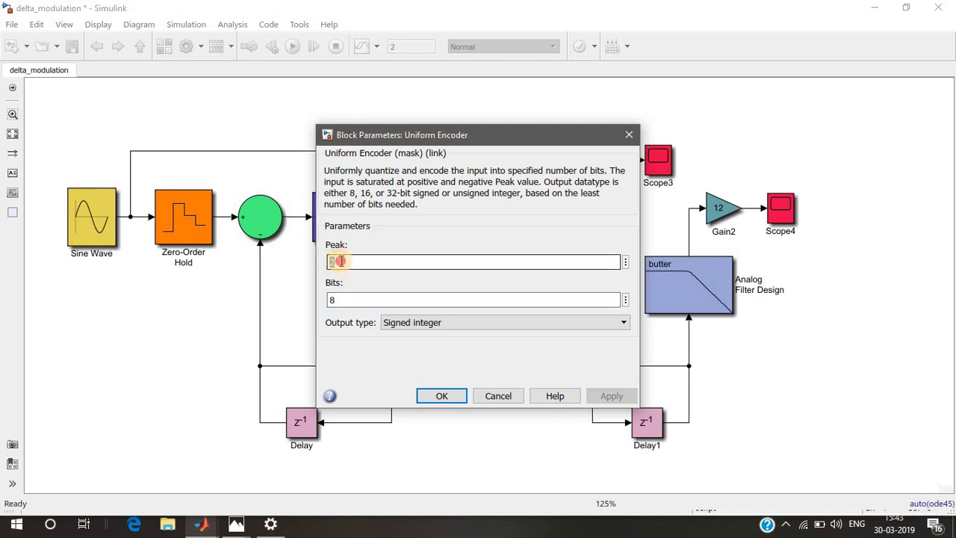
{"action": "double_click", "coordinate": [336, 300]}
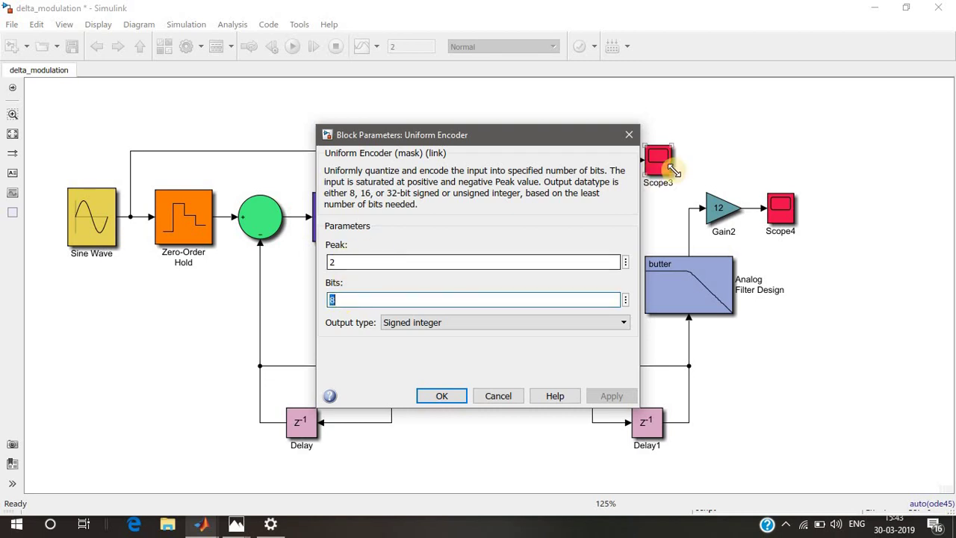
{"action": "left_click", "coordinate": [627, 135]}
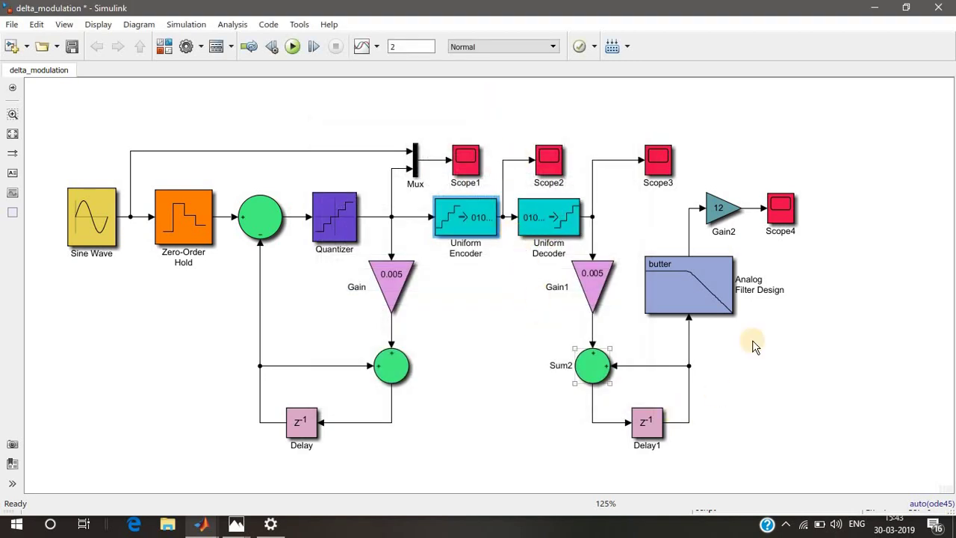
{"action": "double_click", "coordinate": [548, 214]}
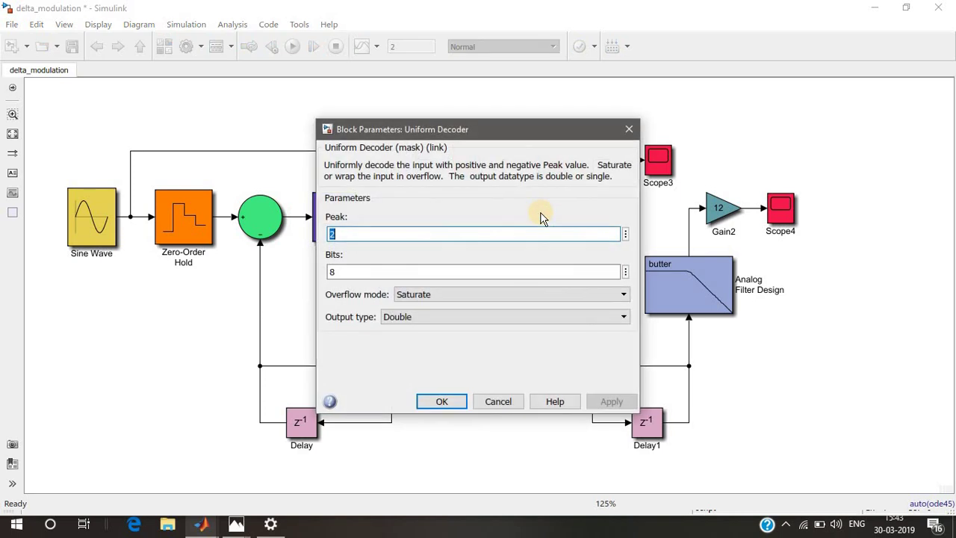
{"action": "left_click", "coordinate": [336, 273]}
{"action": "left_click", "coordinate": [342, 236]}
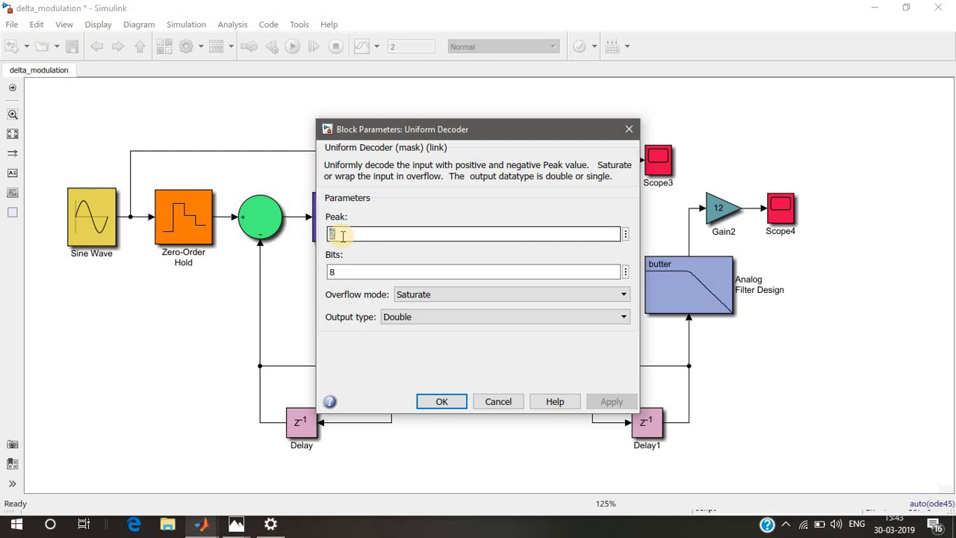
{"action": "double_click", "coordinate": [340, 234]}
{"action": "double_click", "coordinate": [345, 271]}
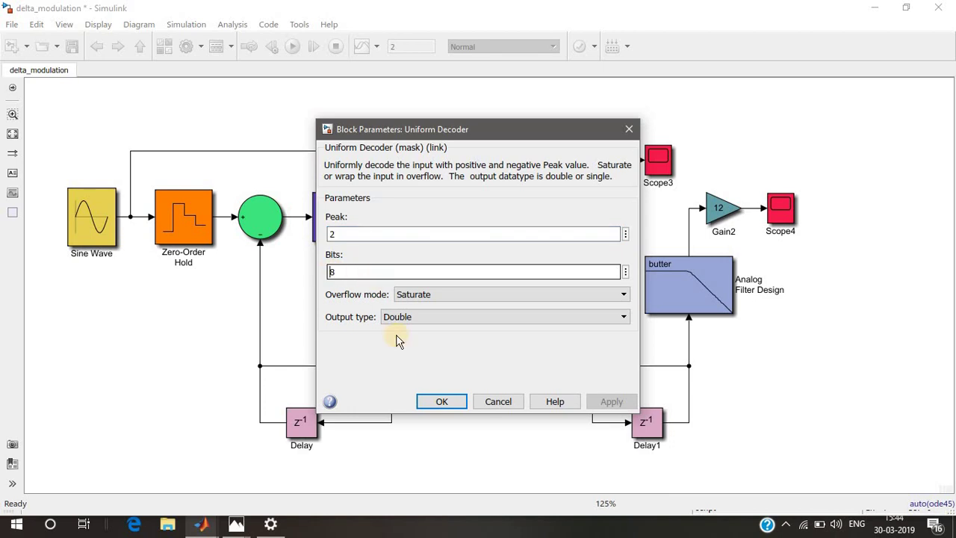
{"action": "left_click", "coordinate": [484, 403]}
{"action": "left_click", "coordinate": [629, 127]}
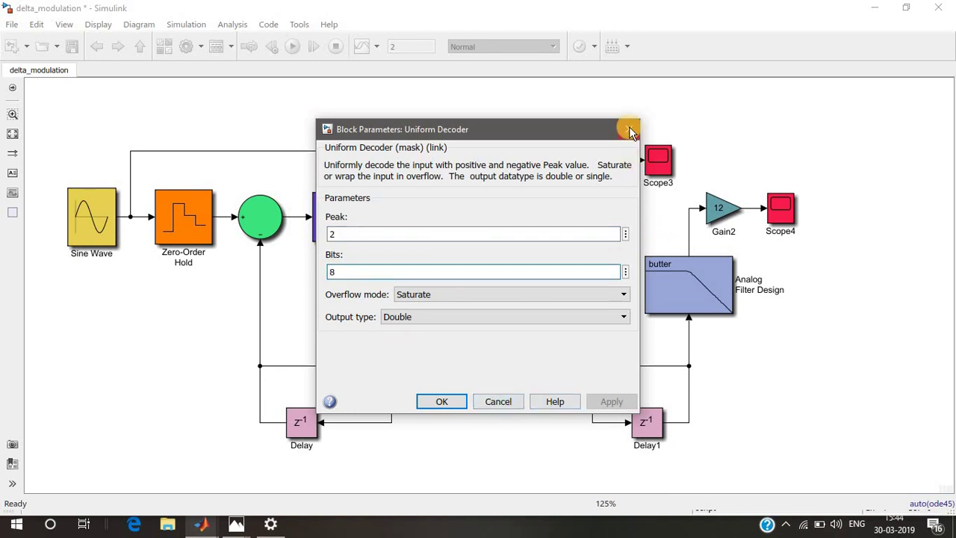
{"action": "left_click", "coordinate": [589, 289]}
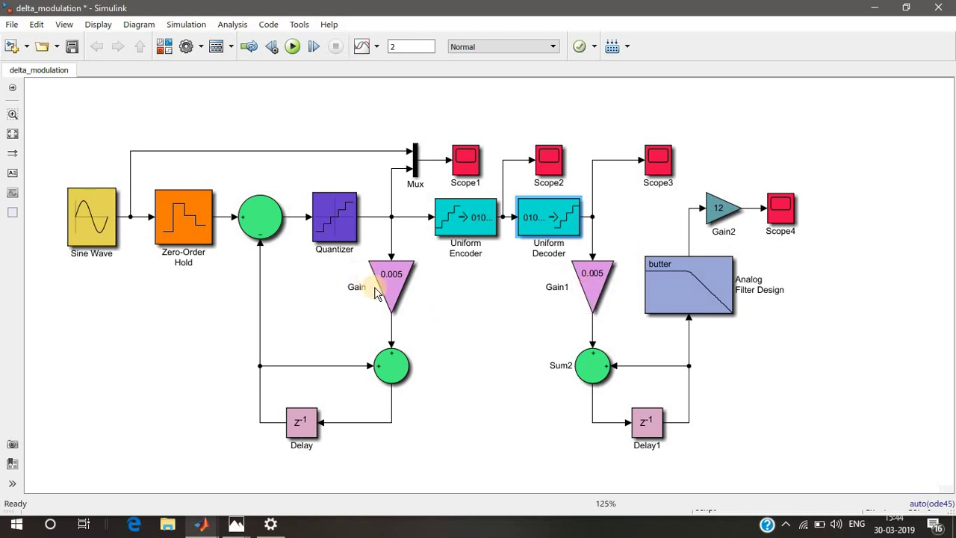
{"action": "left_click", "coordinate": [581, 293]}
{"action": "left_click", "coordinate": [583, 293]}
{"action": "left_click", "coordinate": [598, 365]}
{"action": "double_click", "coordinate": [598, 365]}
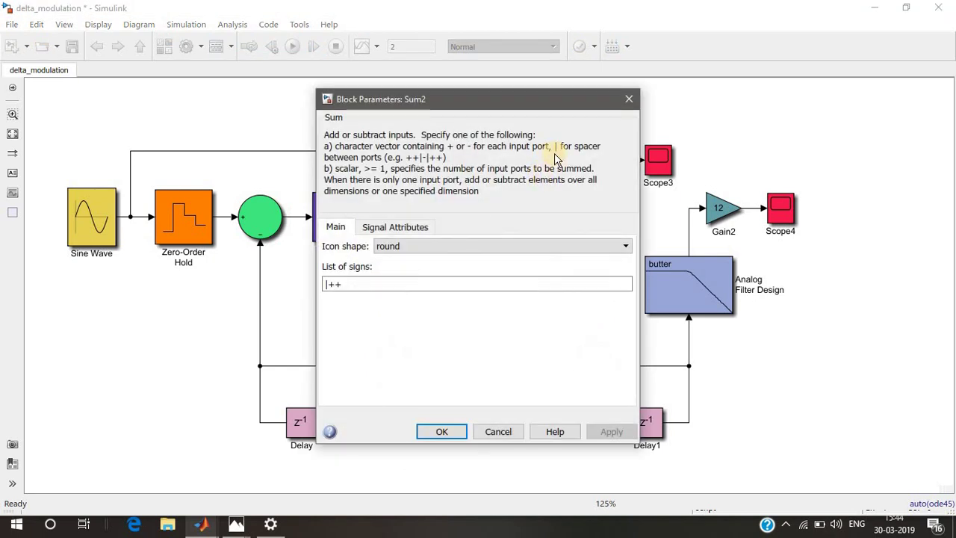
{"action": "left_click", "coordinate": [627, 100]}
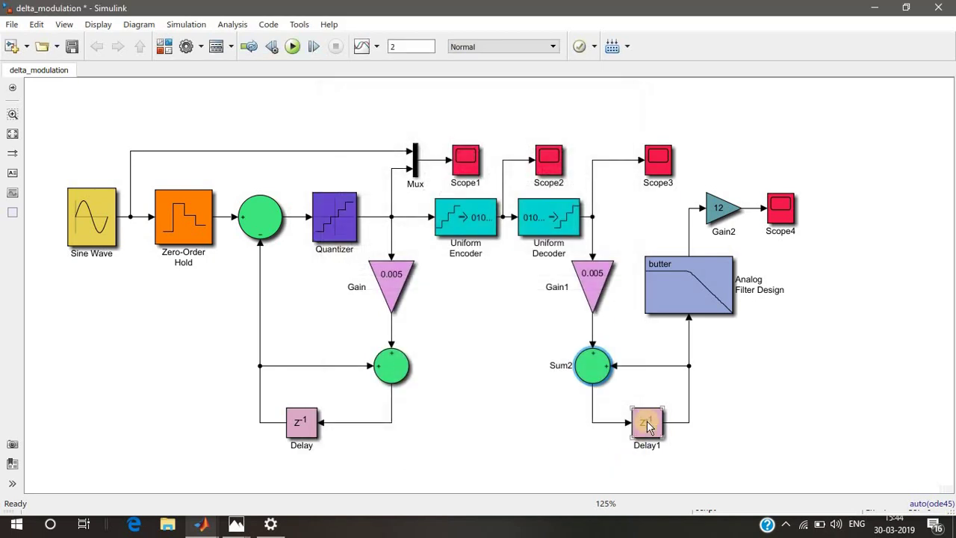
{"action": "left_click", "coordinate": [656, 423]}
{"action": "left_click", "coordinate": [693, 286]}
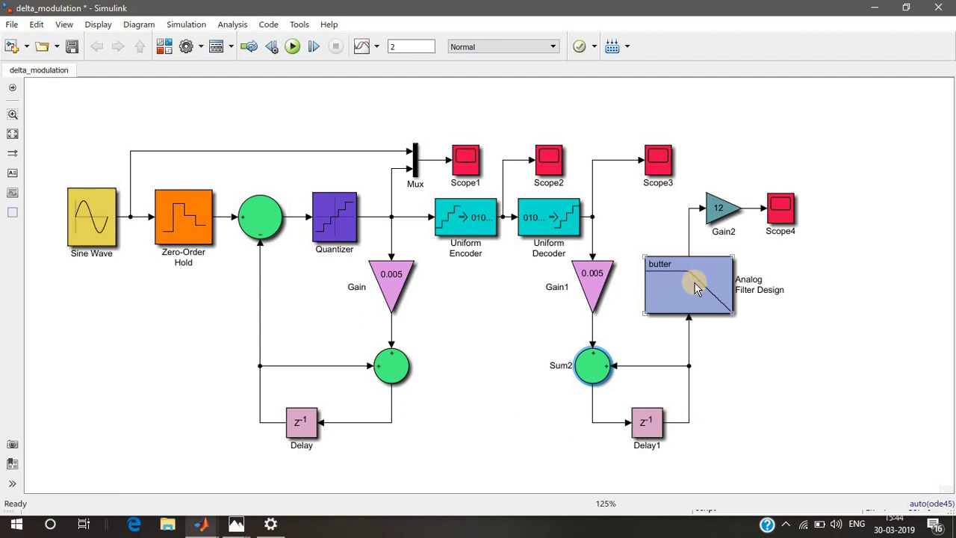
{"action": "double_click", "coordinate": [694, 288]}
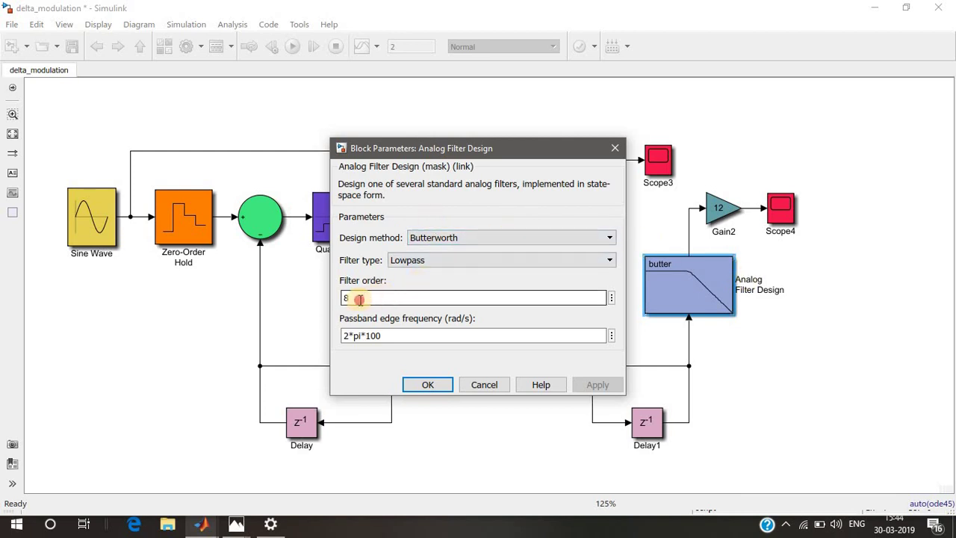
{"action": "double_click", "coordinate": [382, 335]}
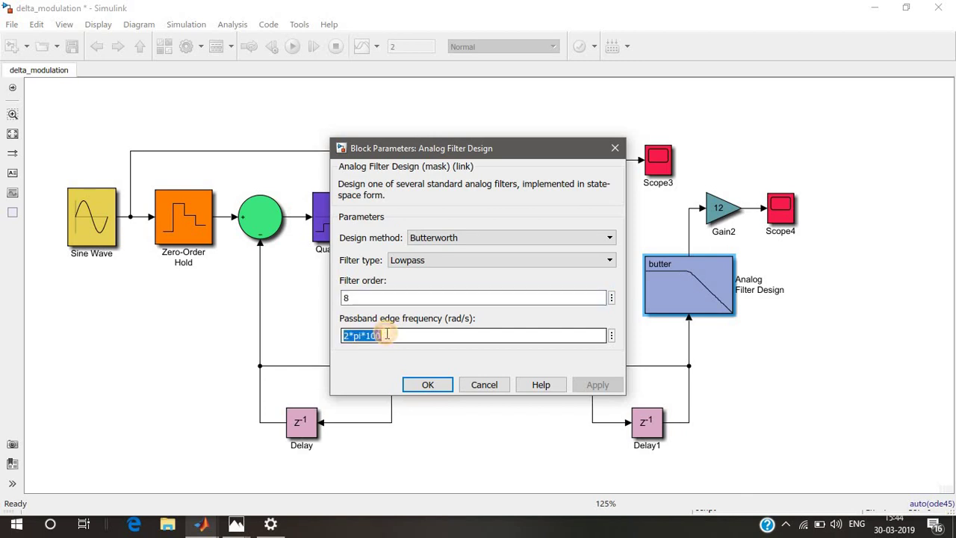
{"action": "left_click", "coordinate": [386, 335]}
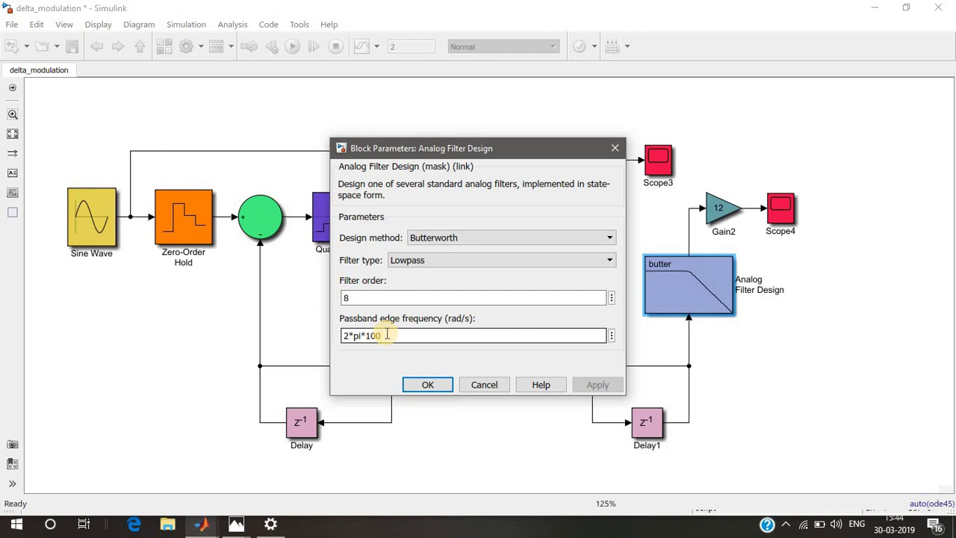
{"action": "left_click", "coordinate": [427, 387]}
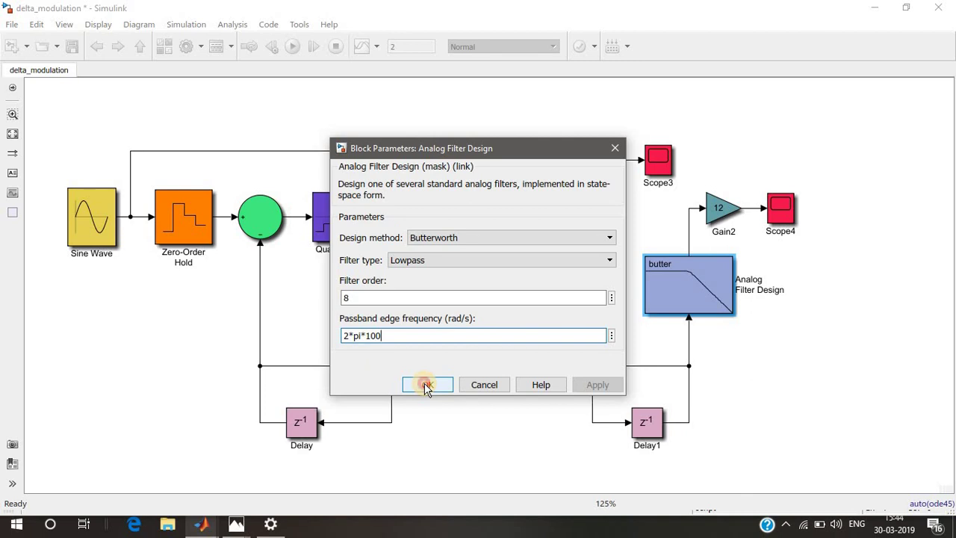
{"action": "left_click", "coordinate": [722, 207]}
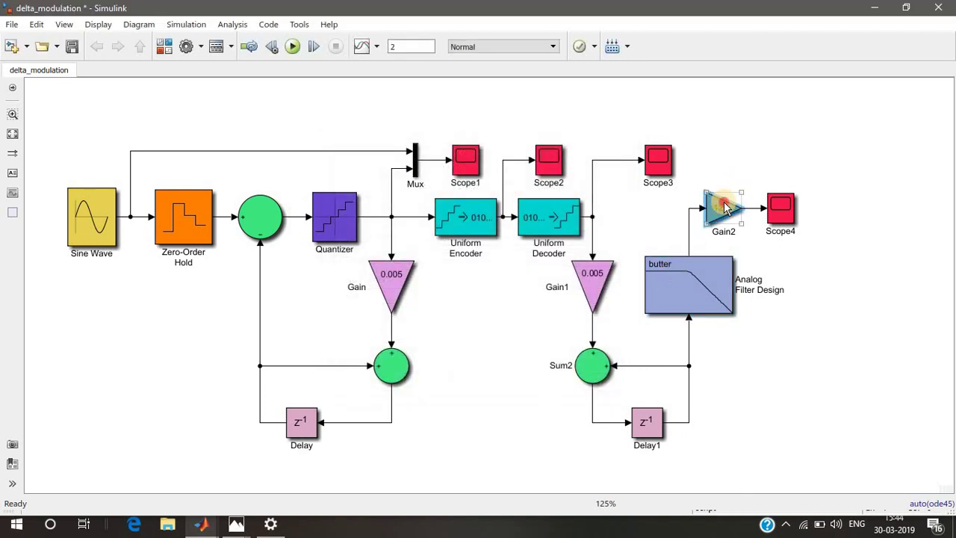
{"action": "double_click", "coordinate": [722, 208]}
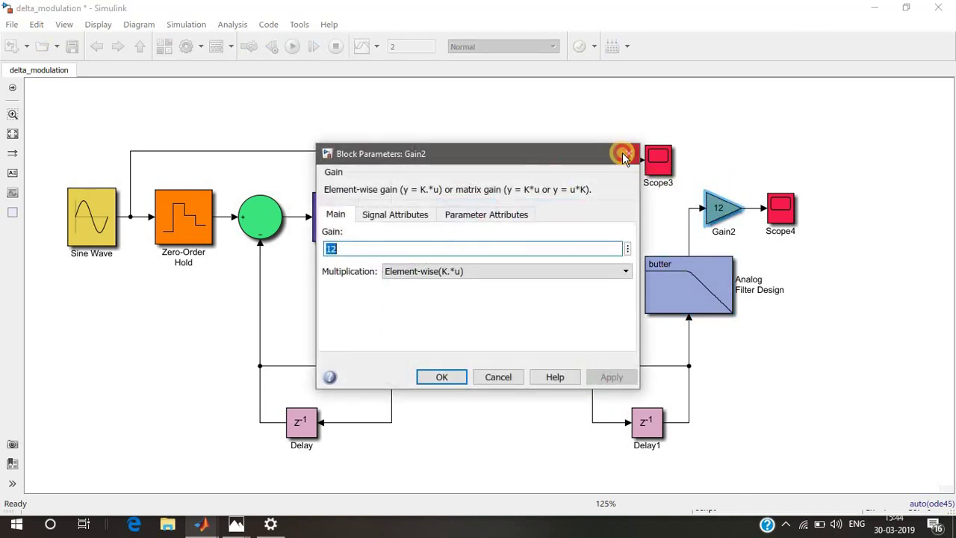
{"action": "left_click", "coordinate": [625, 154]}
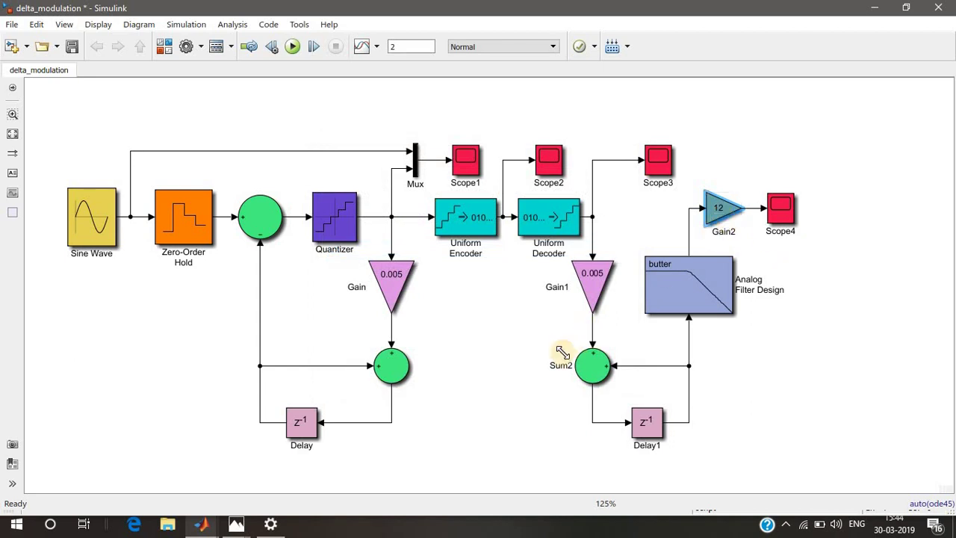
{"action": "left_click", "coordinate": [594, 278]}
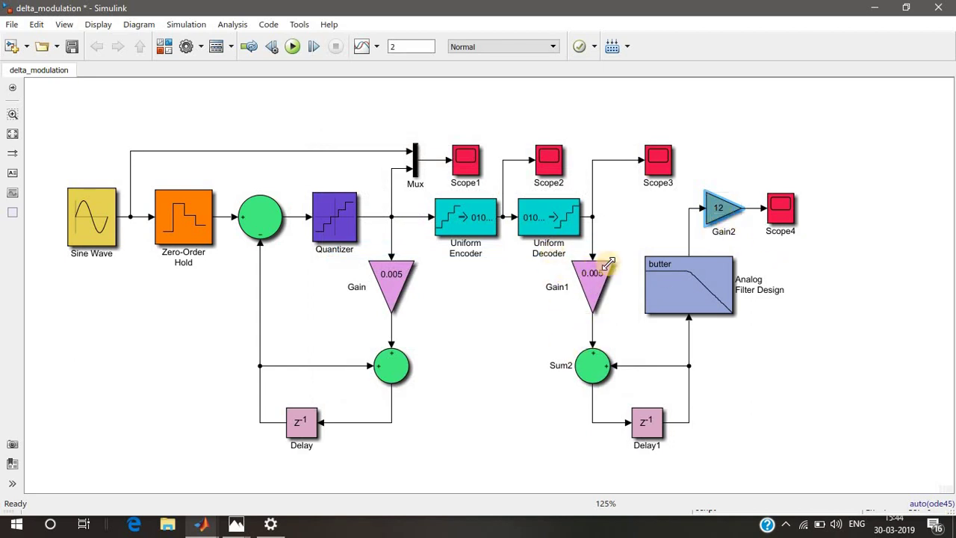
{"action": "left_click", "coordinate": [789, 251]}
{"action": "left_click", "coordinate": [726, 201]}
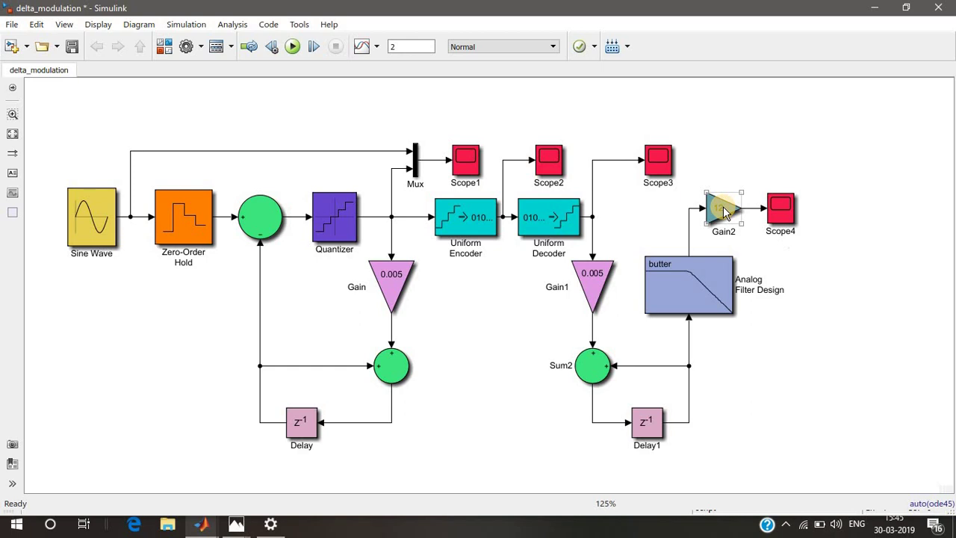
{"action": "left_click", "coordinate": [545, 191]}
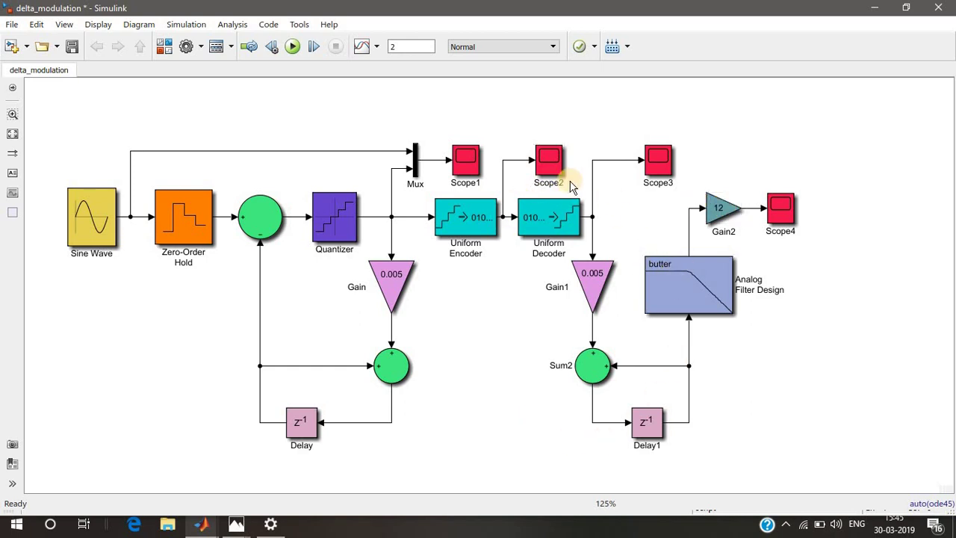
{"action": "left_click", "coordinate": [594, 280]}
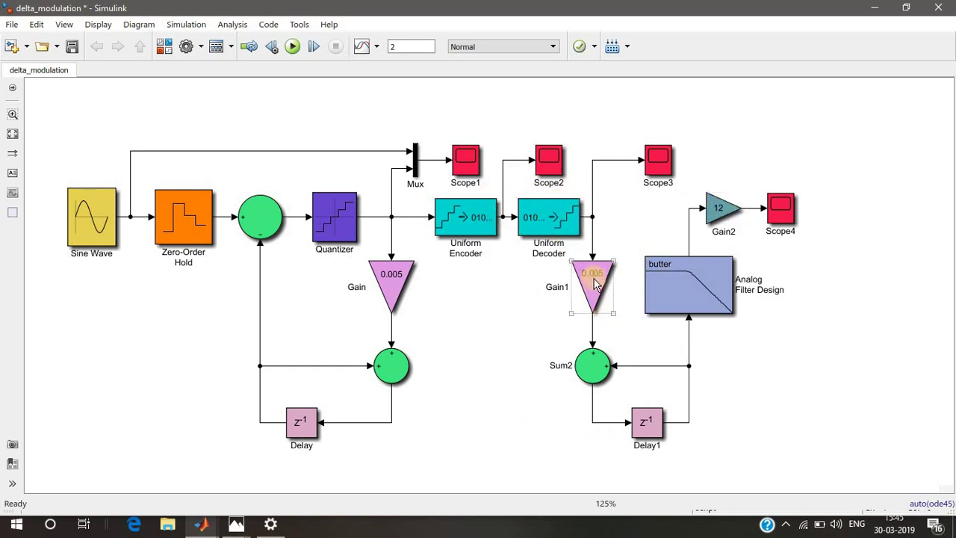
{"action": "left_click", "coordinate": [566, 227]}
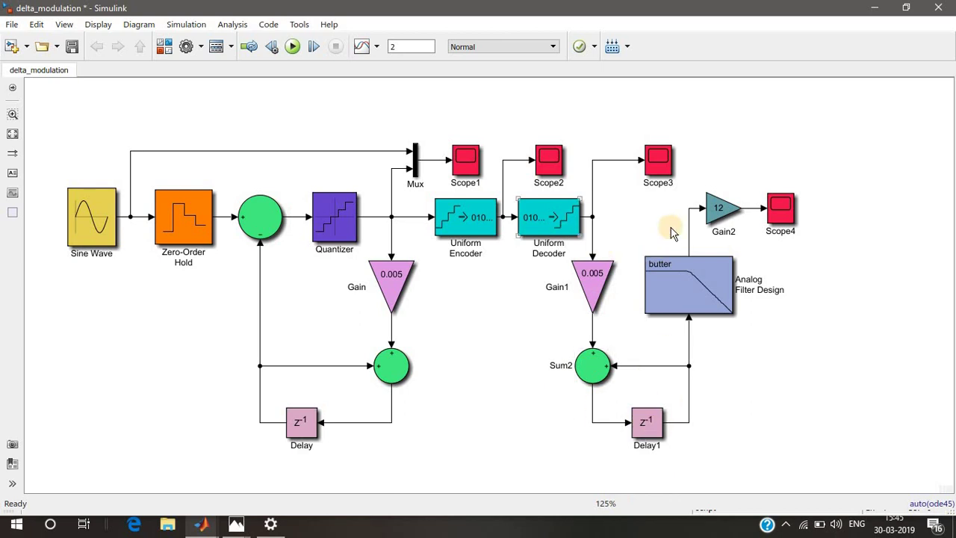
{"action": "left_click", "coordinate": [670, 233]}
{"action": "left_click", "coordinate": [693, 228]}
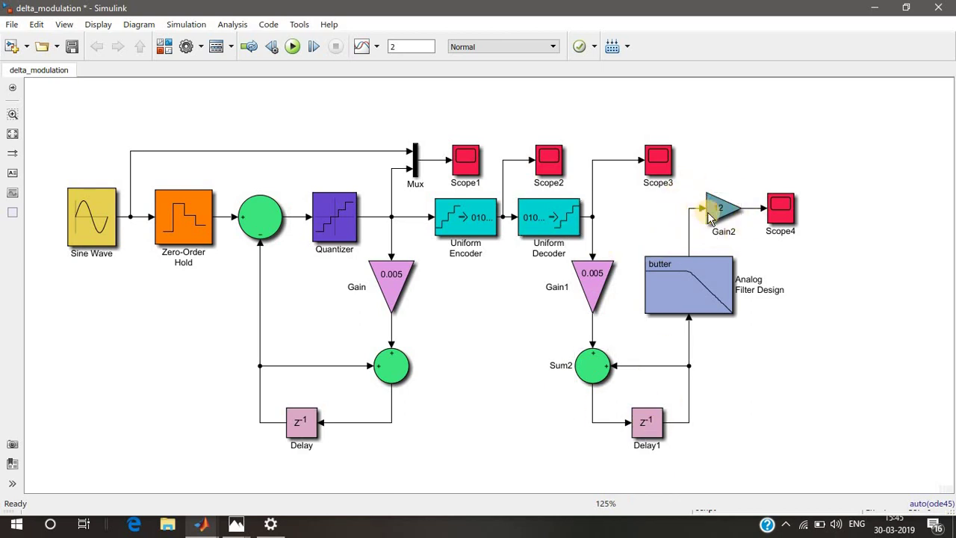
{"action": "left_click", "coordinate": [719, 214]}
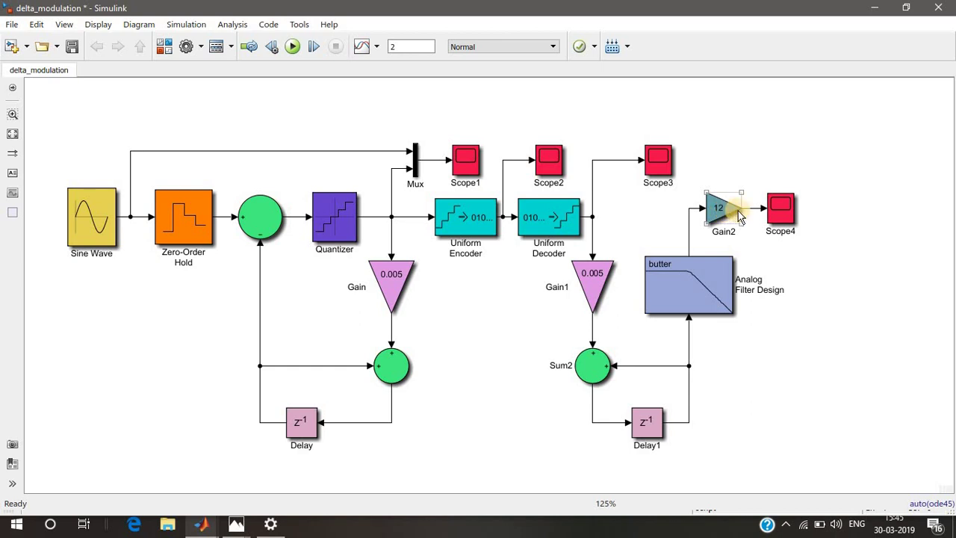
{"action": "left_click", "coordinate": [781, 210]}
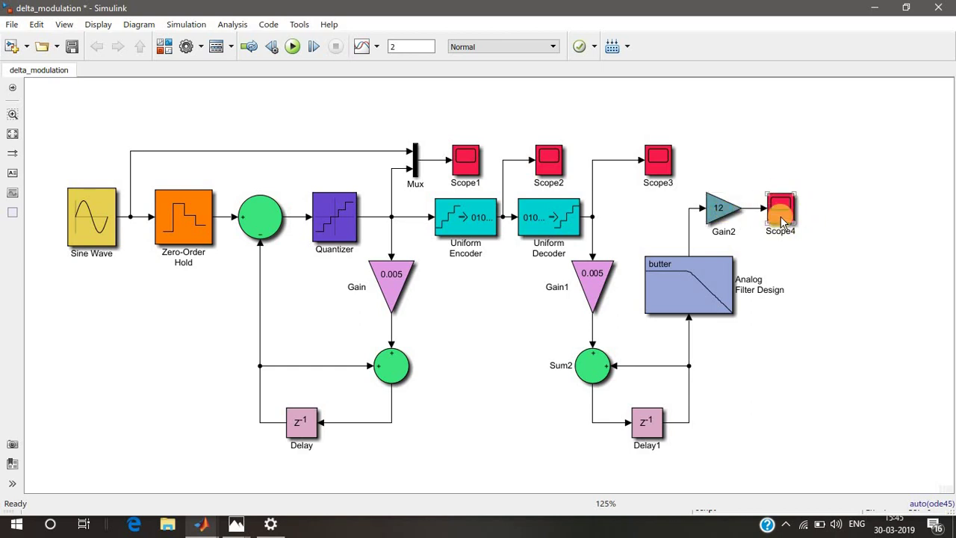
{"action": "left_click", "coordinate": [763, 190]}
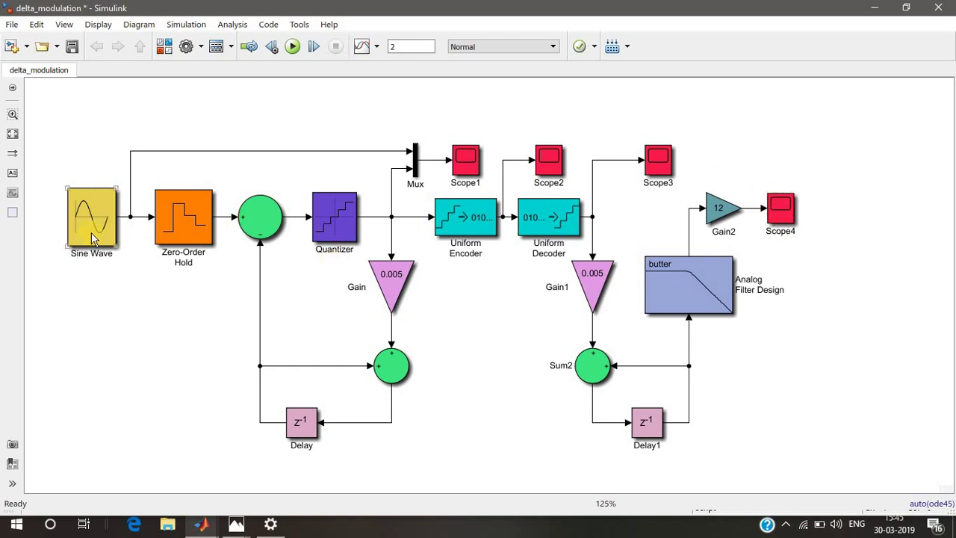
Step: Run the delta_modulation simulation for 2 seconds and select Scope1
{"action": "left_click", "coordinate": [289, 137]}
{"action": "left_click", "coordinate": [295, 55]}
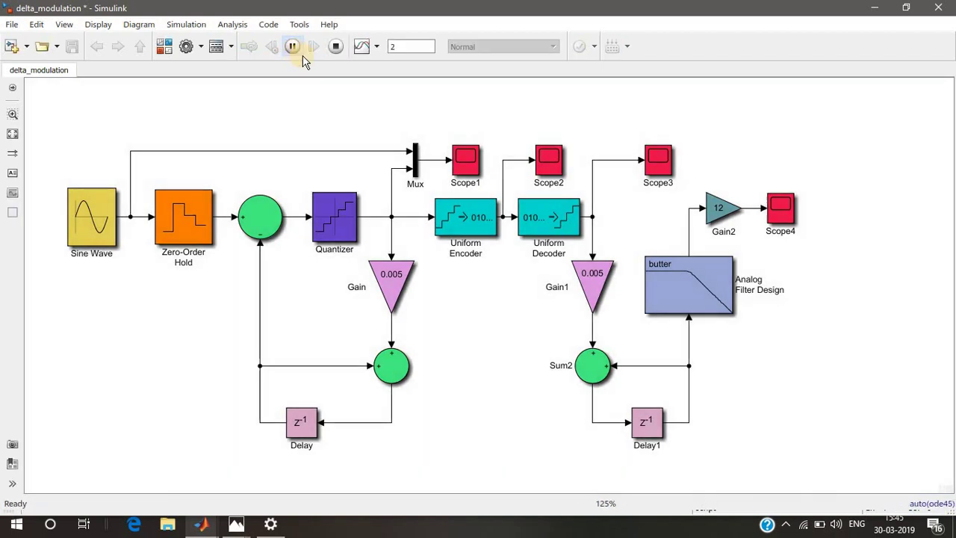
{"action": "left_click", "coordinate": [785, 211]}
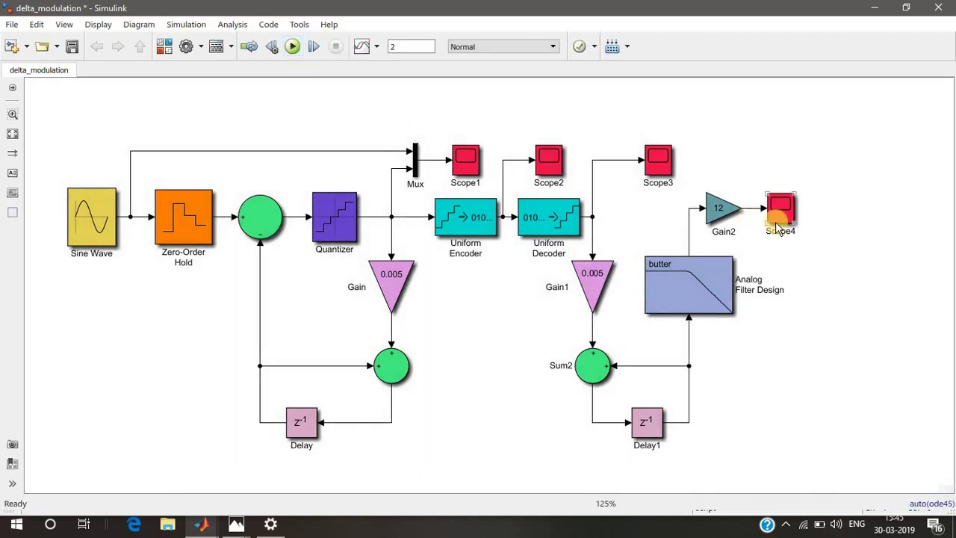
{"action": "left_click", "coordinate": [460, 166]}
Step: Open Scope1 and zoom its time axis to about 0.832–0.872 s
{"action": "double_click", "coordinate": [460, 166]}
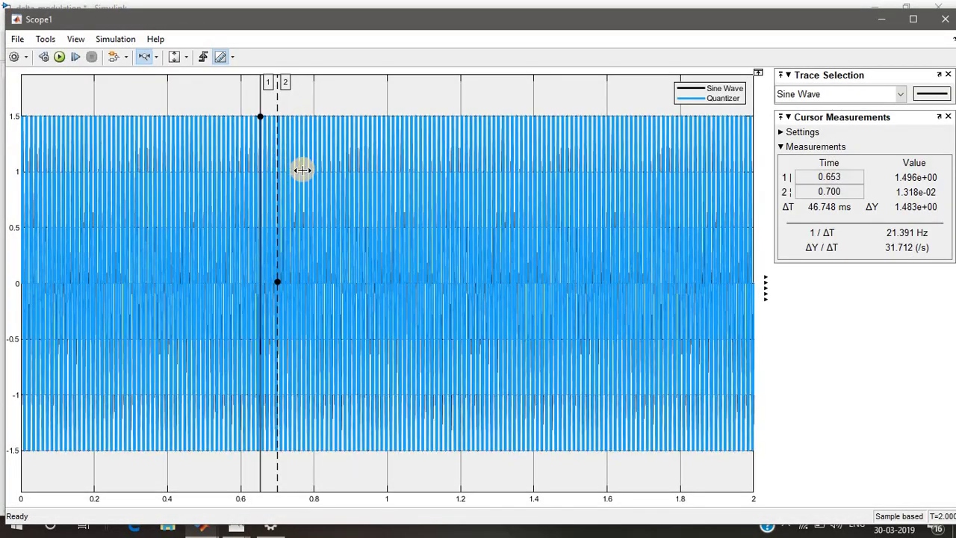
{"action": "left_click_drag", "start_coordinate": [304, 167], "coordinate": [367, 179]}
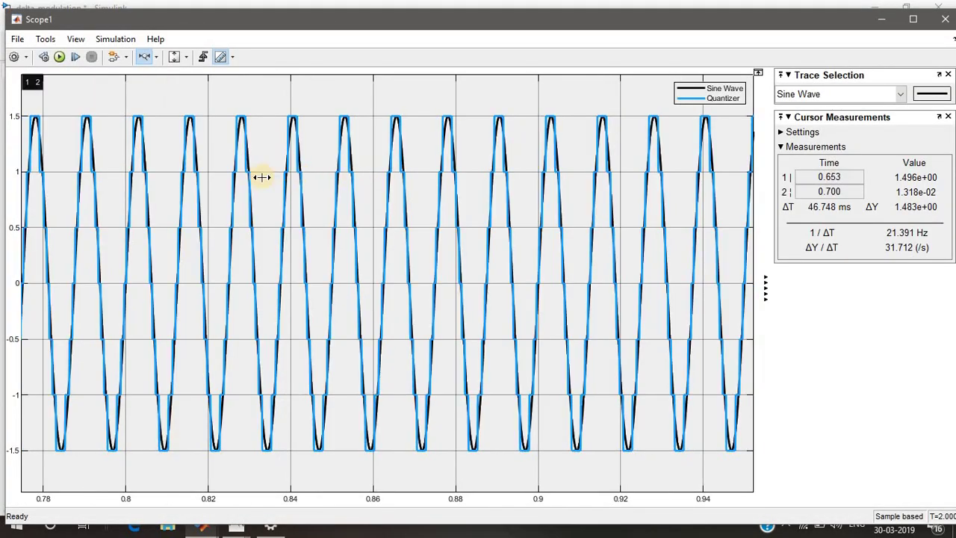
{"action": "left_click_drag", "start_coordinate": [259, 177], "coordinate": [418, 198]}
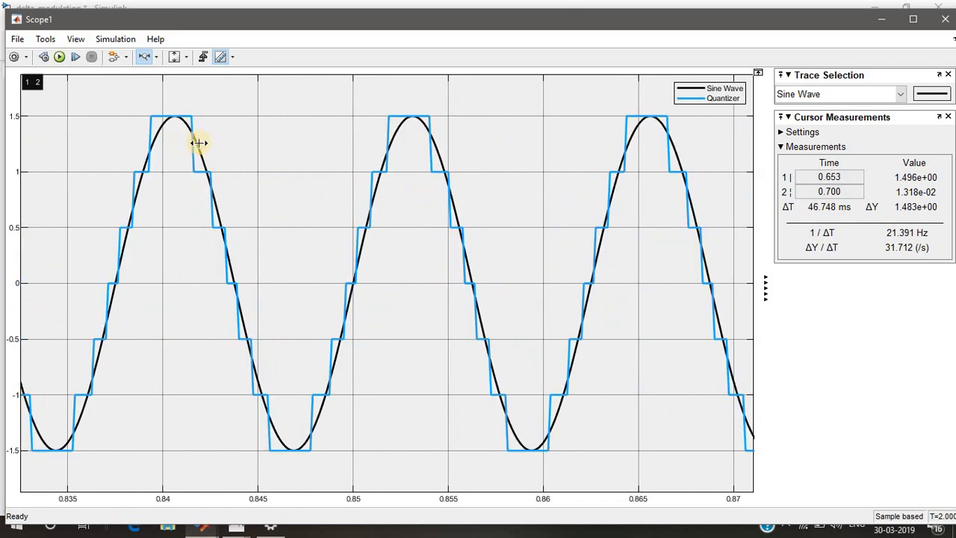
{"action": "left_click", "coordinate": [46, 39]}
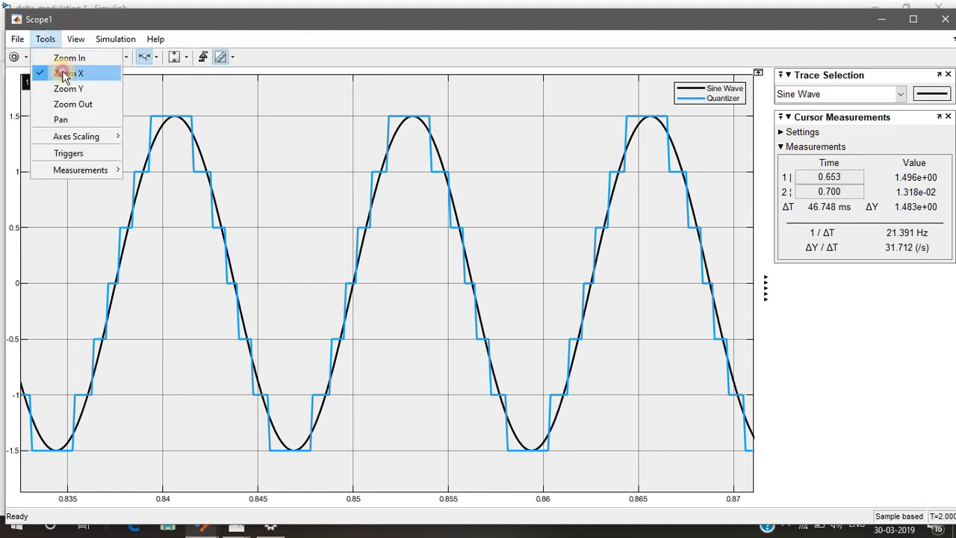
{"action": "left_click", "coordinate": [67, 73]}
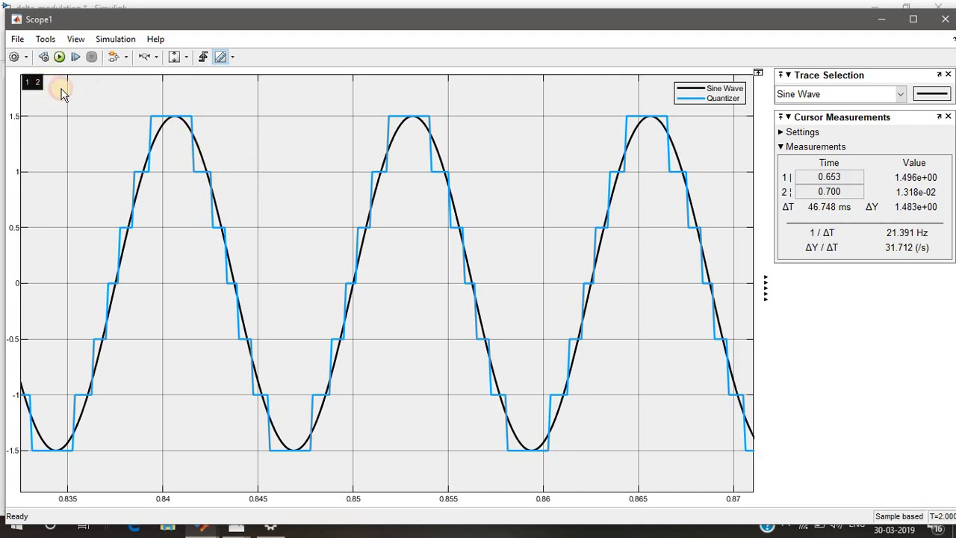
{"action": "left_click", "coordinate": [41, 83]}
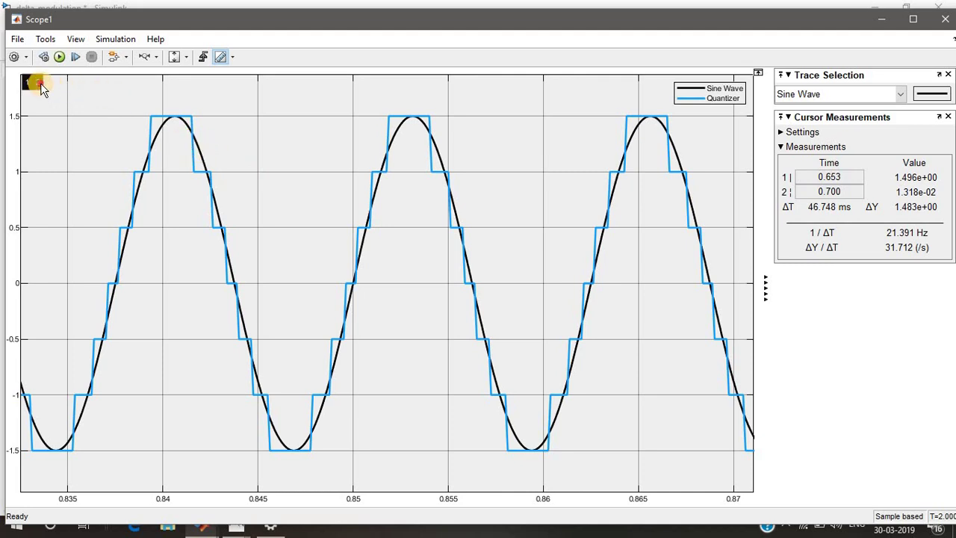
{"action": "left_click", "coordinate": [45, 39]}
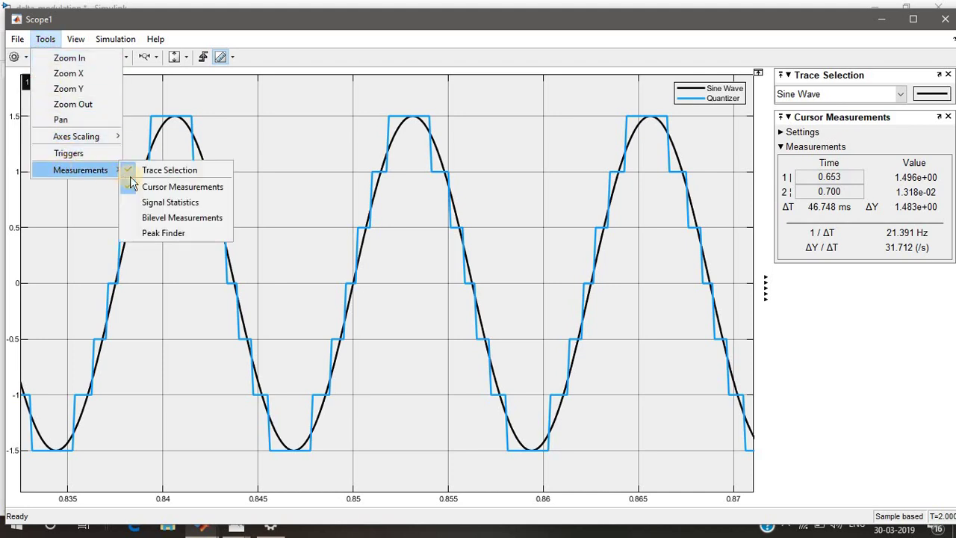
{"action": "left_click", "coordinate": [369, 178]}
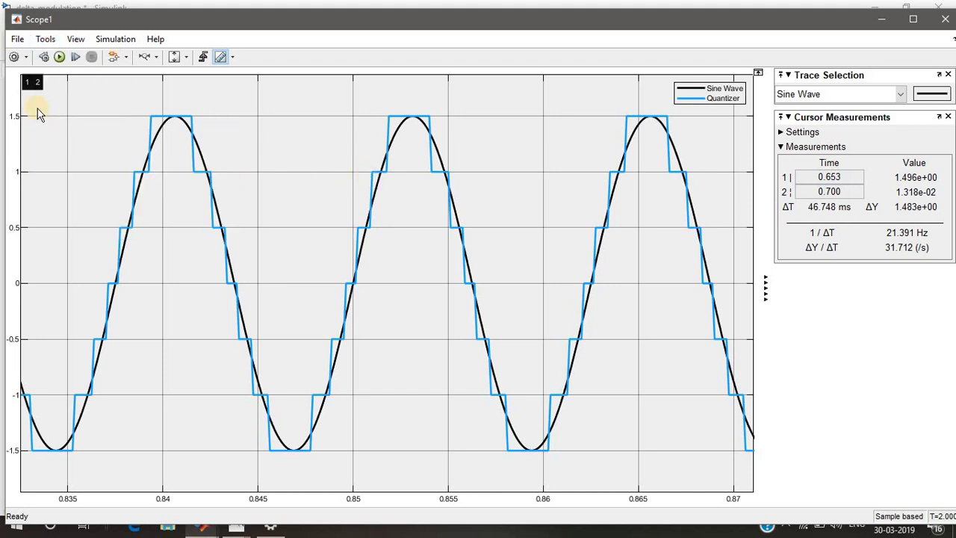
Step: Place cursors on zero crossings near 0.844 and 0.856 s (about 80.187 Hz), then close Scope1
{"action": "left_click_drag", "start_coordinate": [37, 87], "coordinate": [471, 133]}
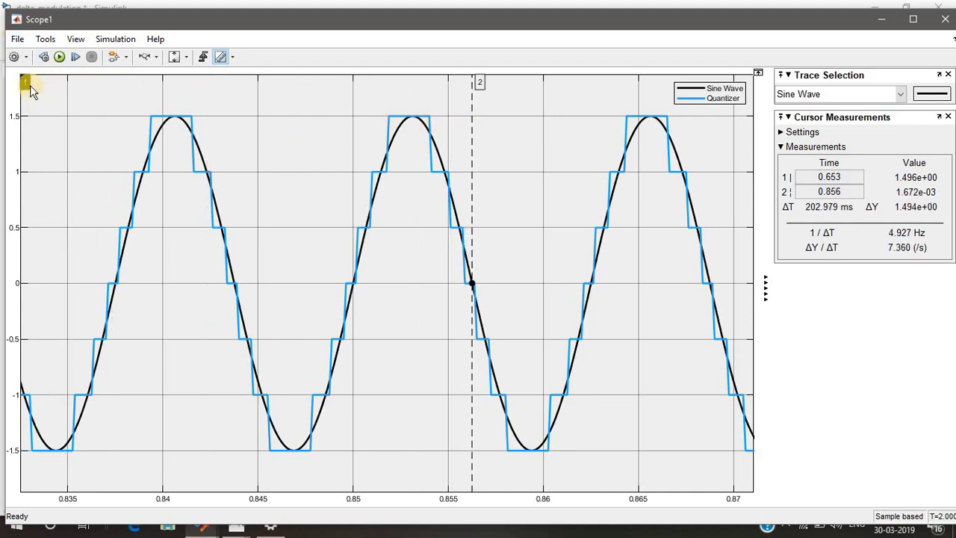
{"action": "left_click_drag", "start_coordinate": [26, 83], "coordinate": [321, 120]}
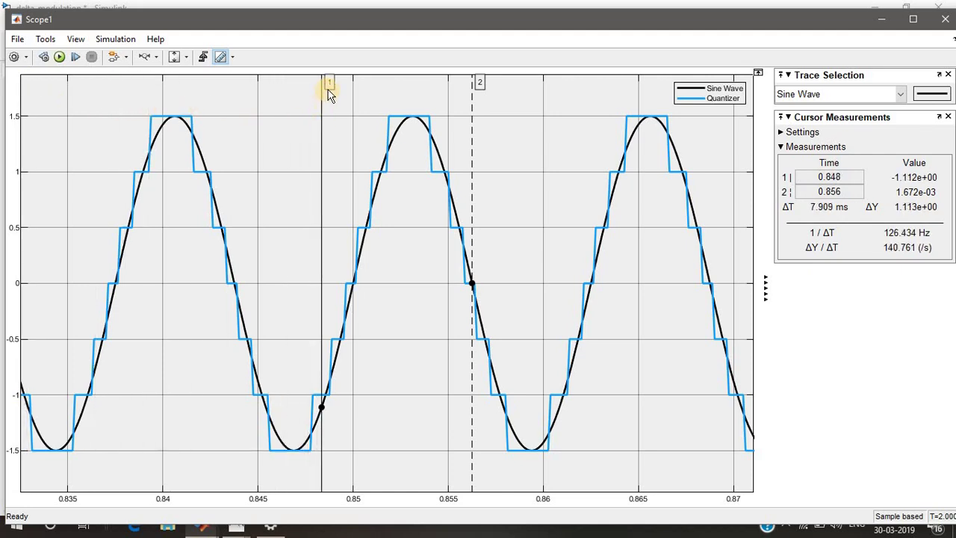
{"action": "left_click_drag", "start_coordinate": [330, 82], "coordinate": [238, 85]}
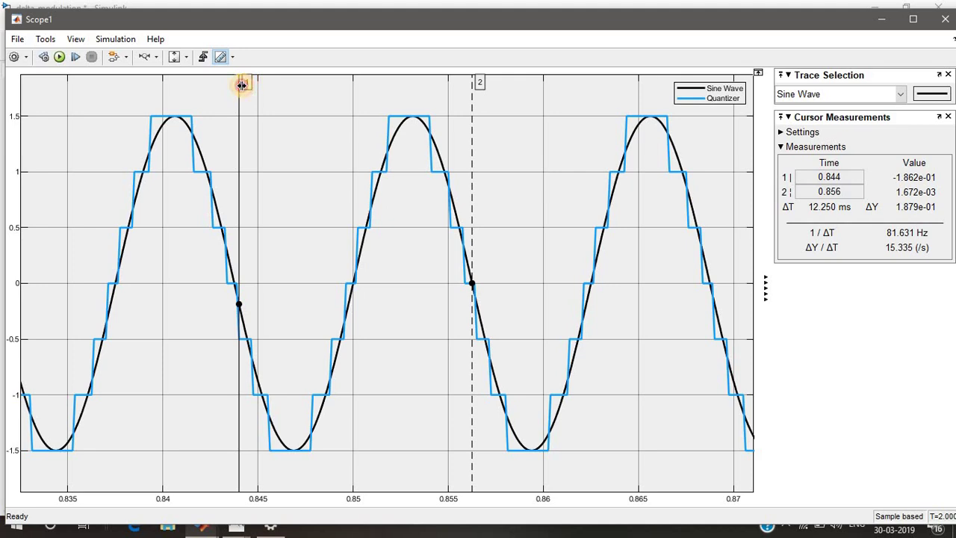
{"action": "left_click_drag", "start_coordinate": [241, 82], "coordinate": [233, 84]}
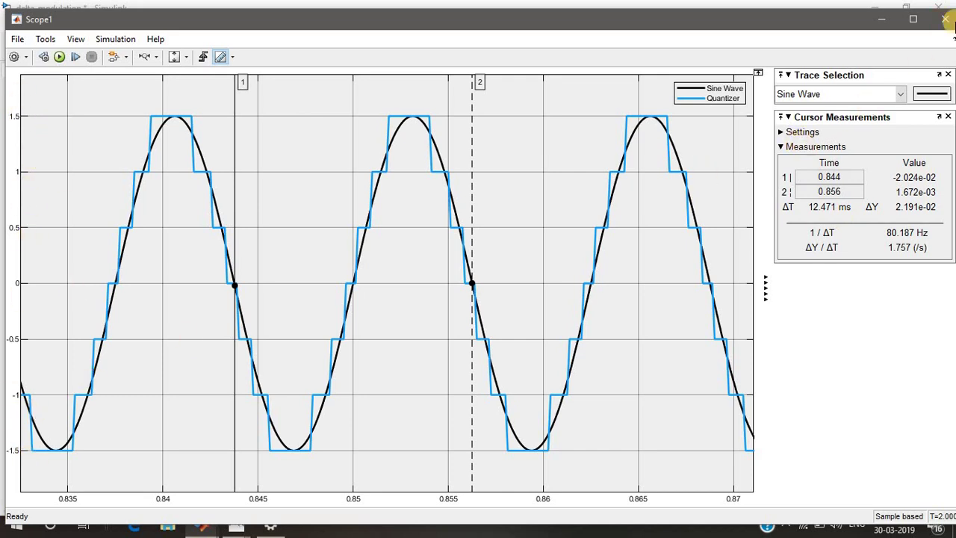
{"action": "left_click", "coordinate": [945, 21]}
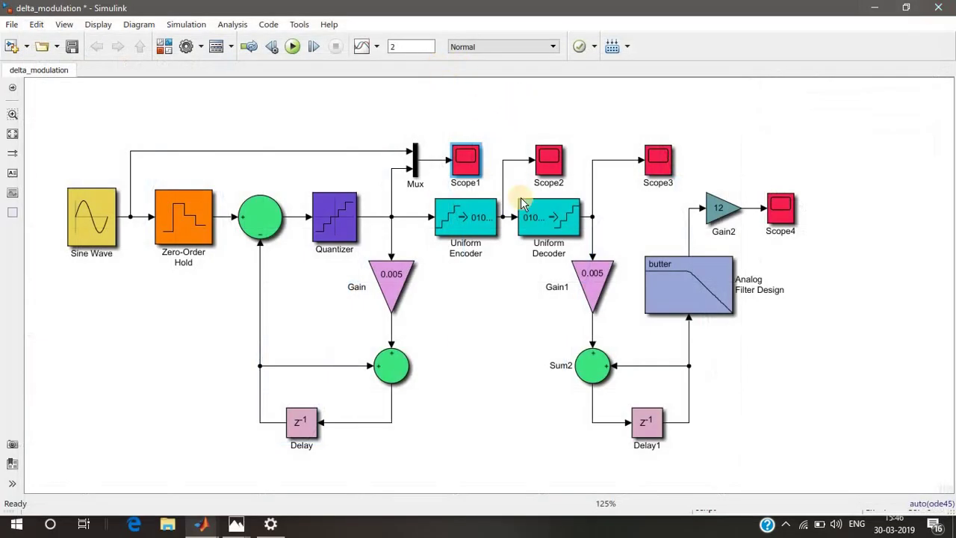
Step: Open Scope2 and zoom the Uniform Encoder staircase along time to about 0.57–0.602 s
{"action": "double_click", "coordinate": [553, 163]}
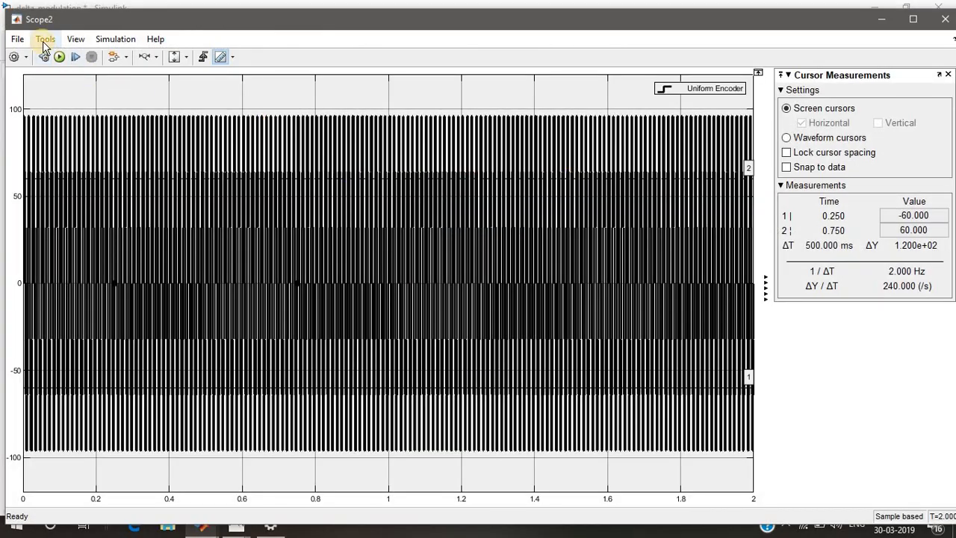
{"action": "left_click", "coordinate": [44, 39]}
{"action": "left_click", "coordinate": [53, 73]}
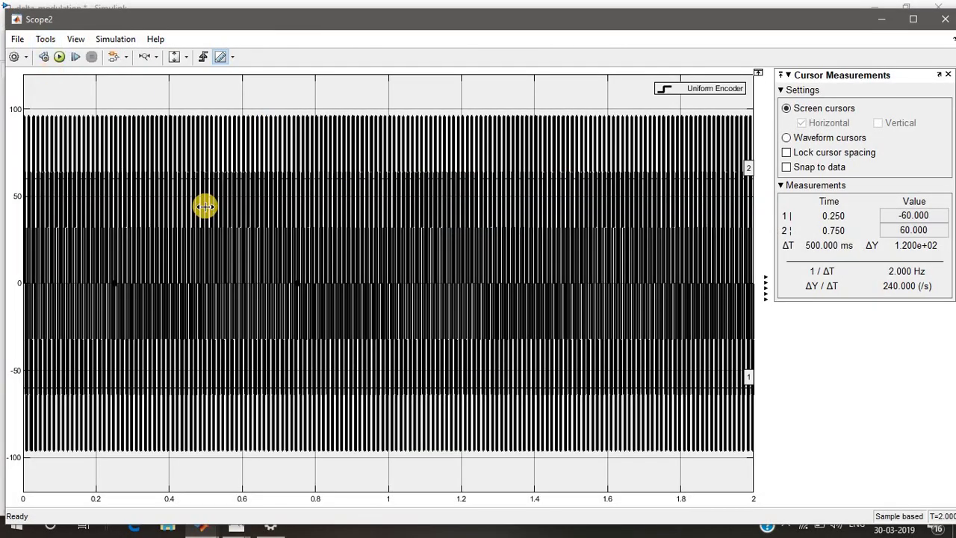
{"action": "left_click_drag", "start_coordinate": [212, 183], "coordinate": [280, 195]}
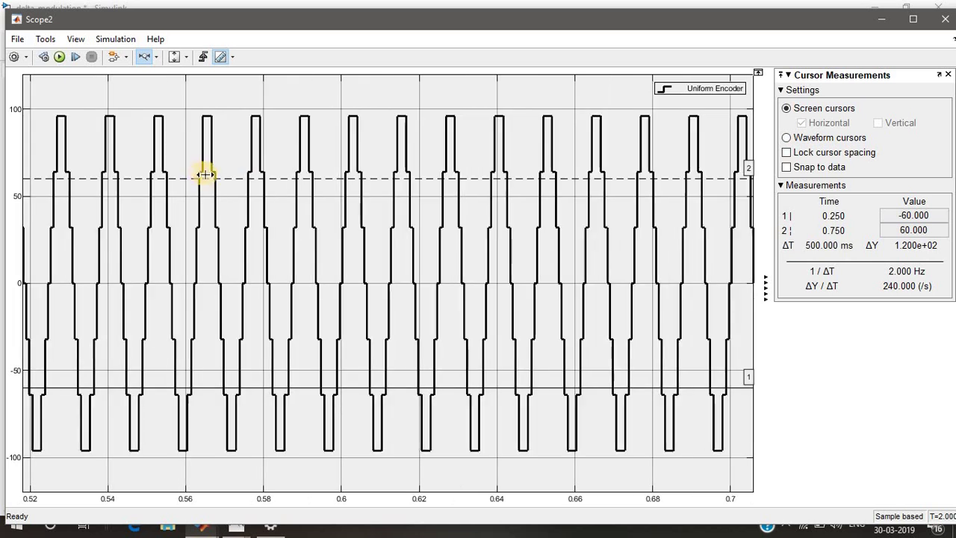
{"action": "left_click_drag", "start_coordinate": [200, 169], "coordinate": [388, 188]}
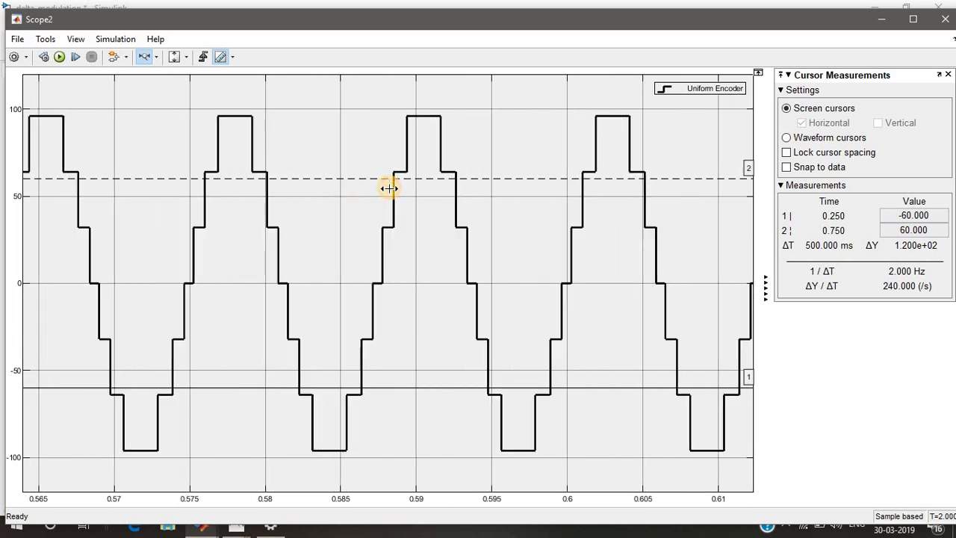
{"action": "right_click", "coordinate": [284, 152]}
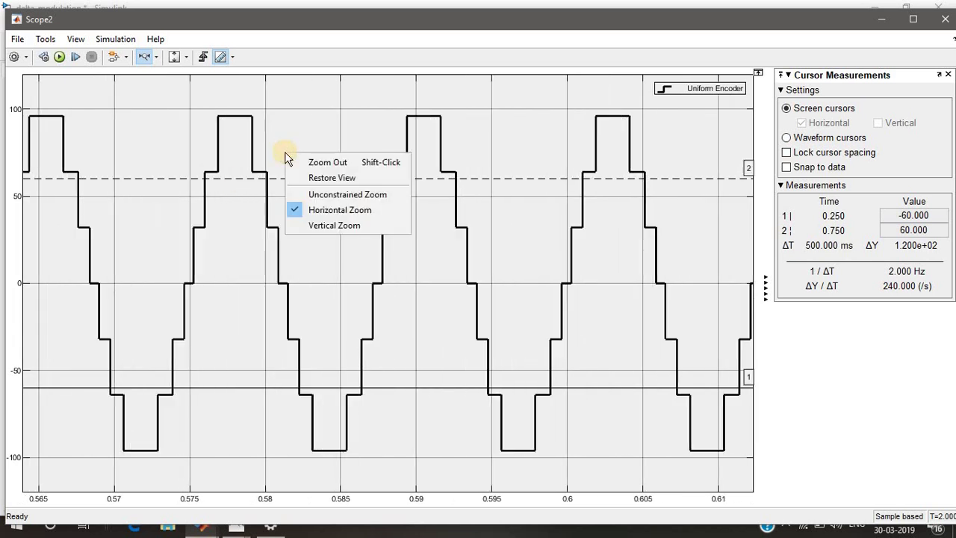
{"action": "left_click", "coordinate": [274, 148]}
{"action": "left_click", "coordinate": [273, 146]}
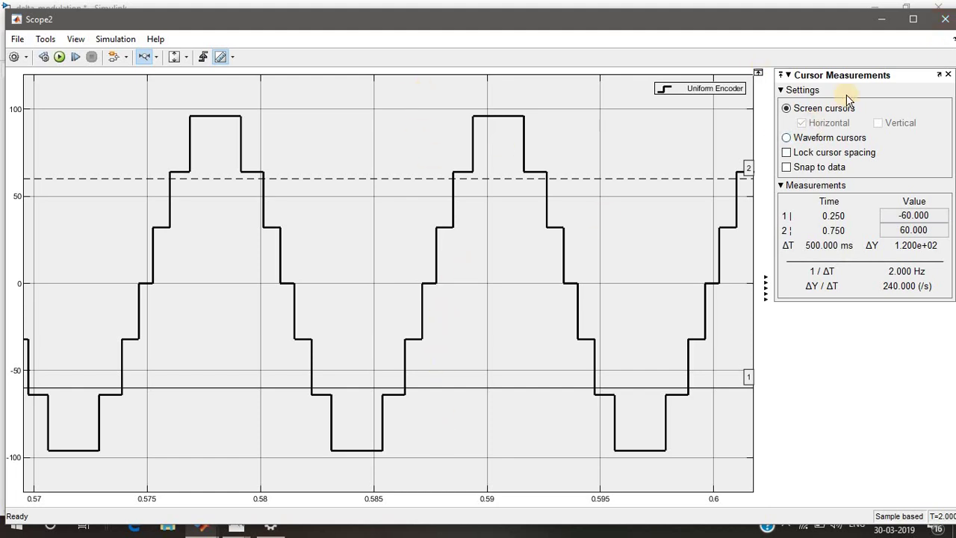
Step: Close Scope2, check the Uniform Decoder parameters unchanged, and select Scope3
{"action": "left_click", "coordinate": [942, 22]}
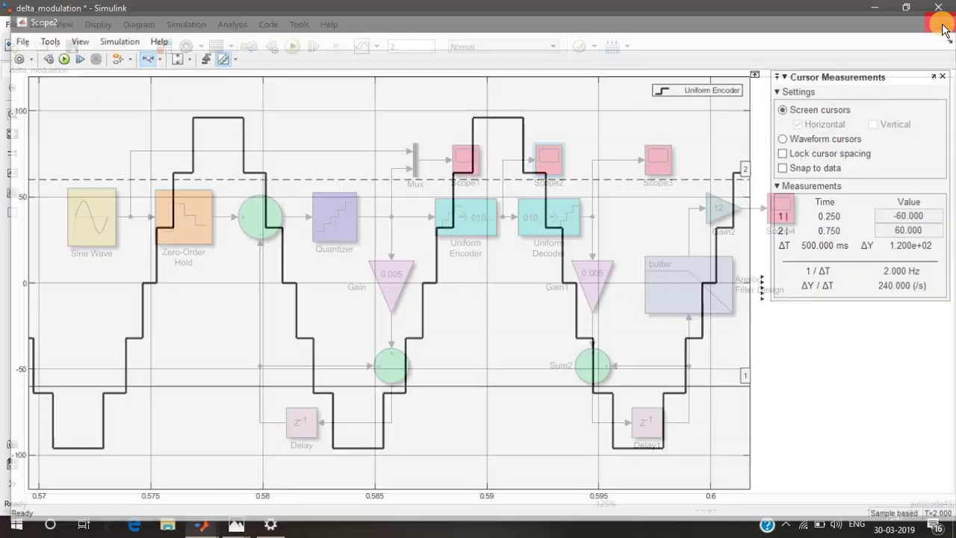
{"action": "left_click", "coordinate": [542, 228]}
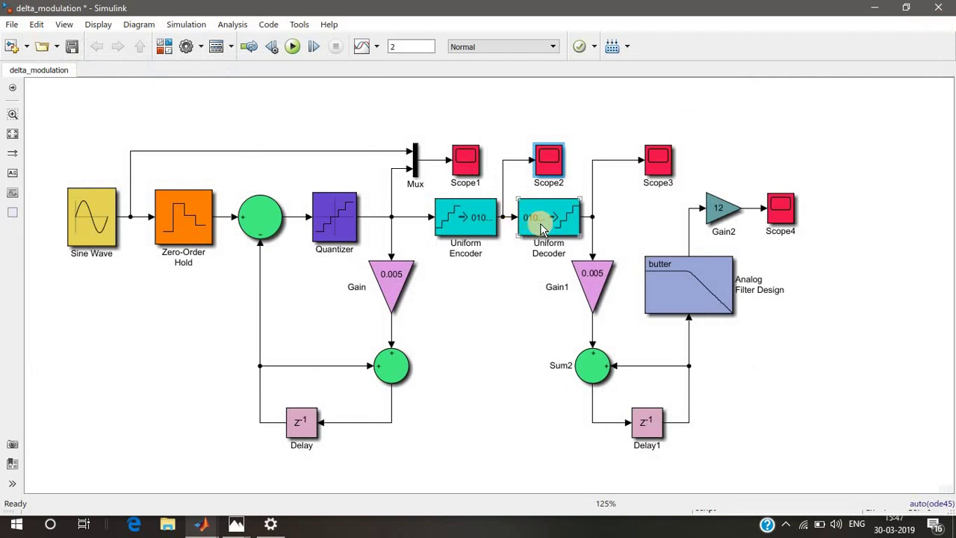
{"action": "double_click", "coordinate": [540, 223]}
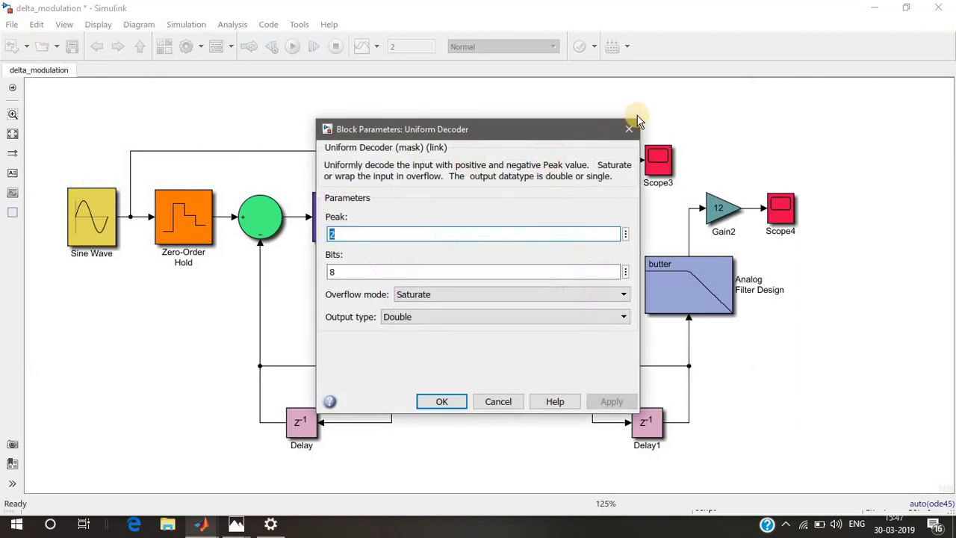
{"action": "left_click", "coordinate": [626, 133]}
{"action": "left_click", "coordinate": [653, 163]}
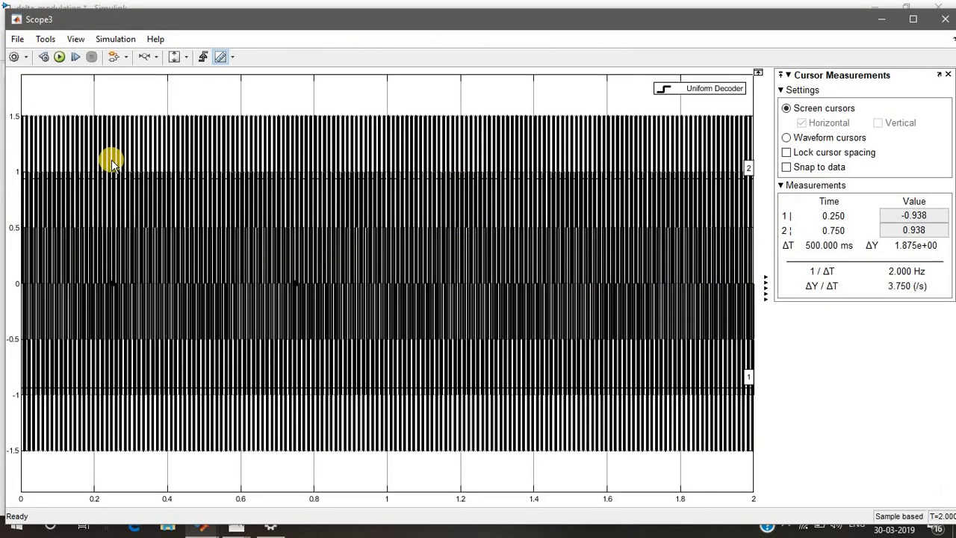
Step: Zoom Scope3's decoder output along time to about 0.678–0.70 s, then close it
{"action": "left_click", "coordinate": [46, 38]}
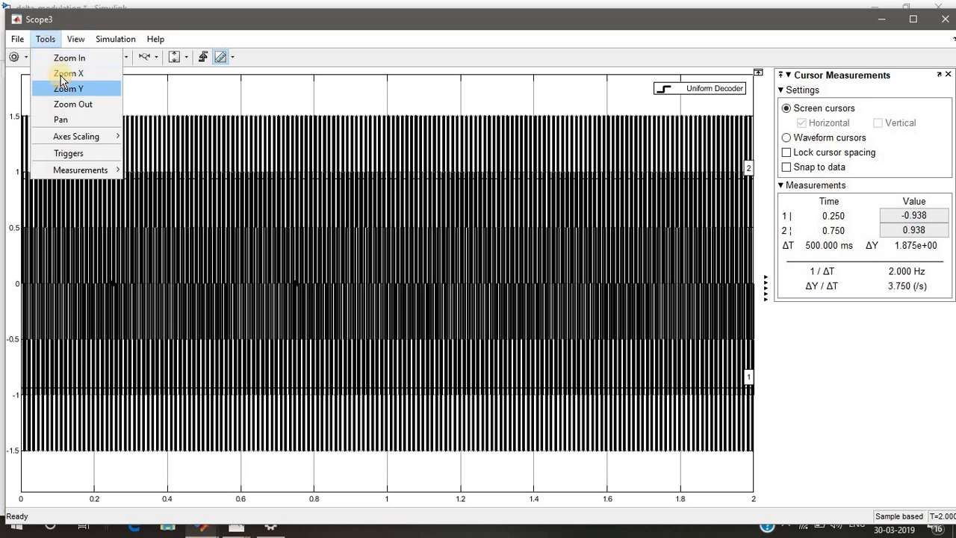
{"action": "left_click", "coordinate": [61, 72]}
{"action": "left_click_drag", "start_coordinate": [239, 202], "coordinate": [326, 216]}
{"action": "mouse_move", "coordinate": [457, 216]}
{"action": "left_mouse_down"}
{"action": "mouse_move", "coordinate": [183, 211]}
{"action": "mouse_move", "coordinate": [452, 230]}
{"action": "left_mouse_up"}
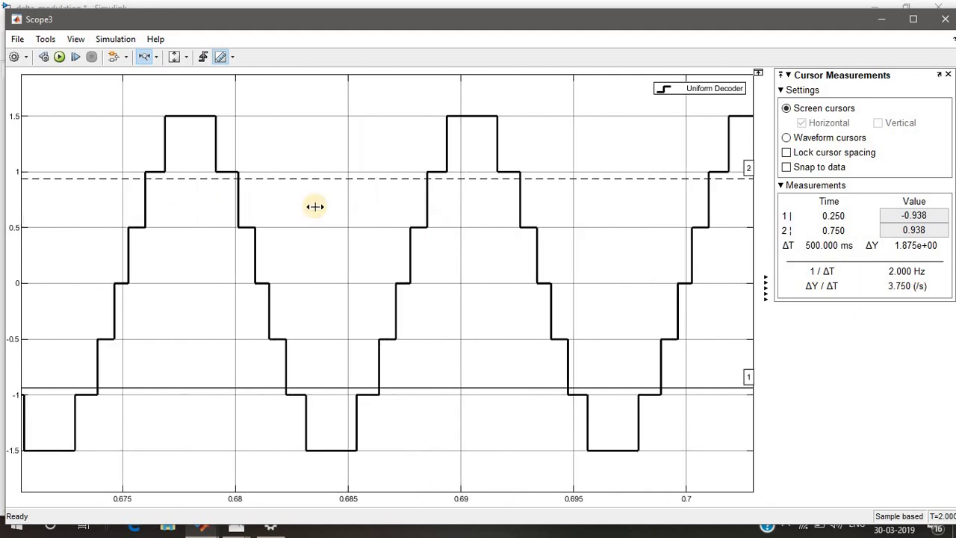
{"action": "right_click", "coordinate": [353, 201]}
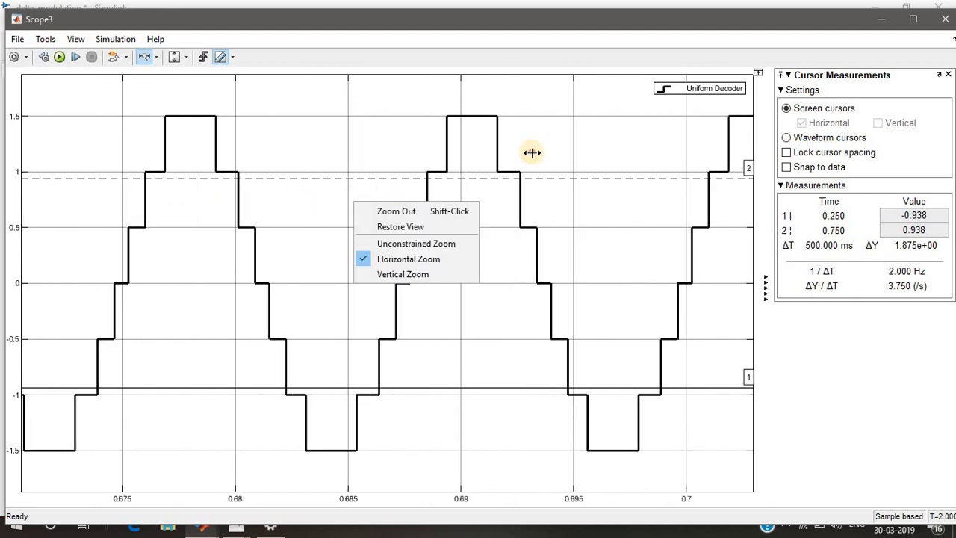
{"action": "left_click", "coordinate": [653, 150]}
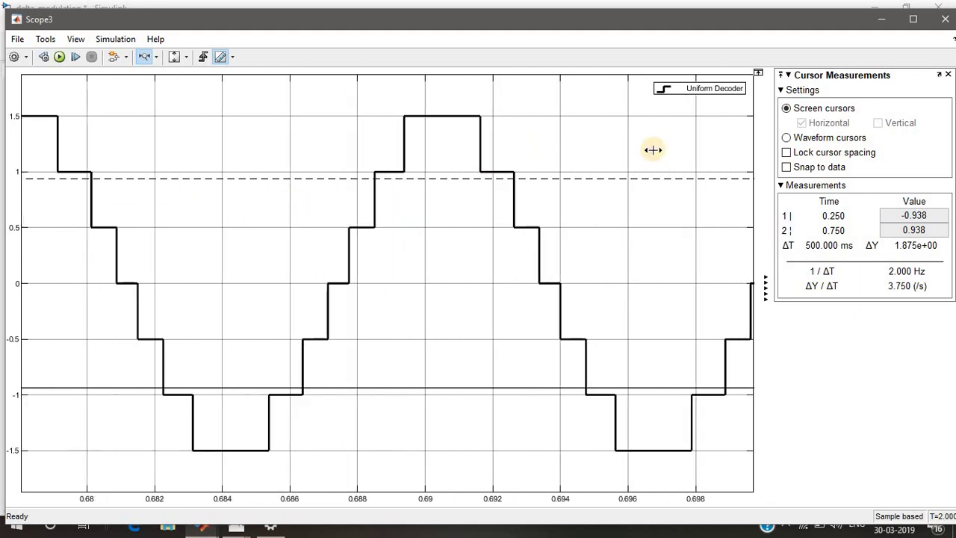
{"action": "left_click", "coordinate": [938, 22]}
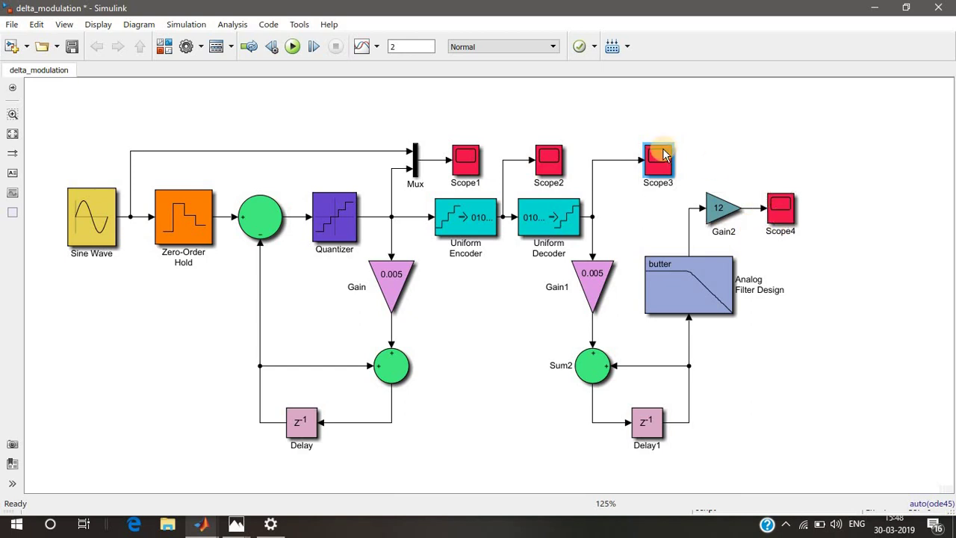
{"action": "left_click", "coordinate": [784, 210]}
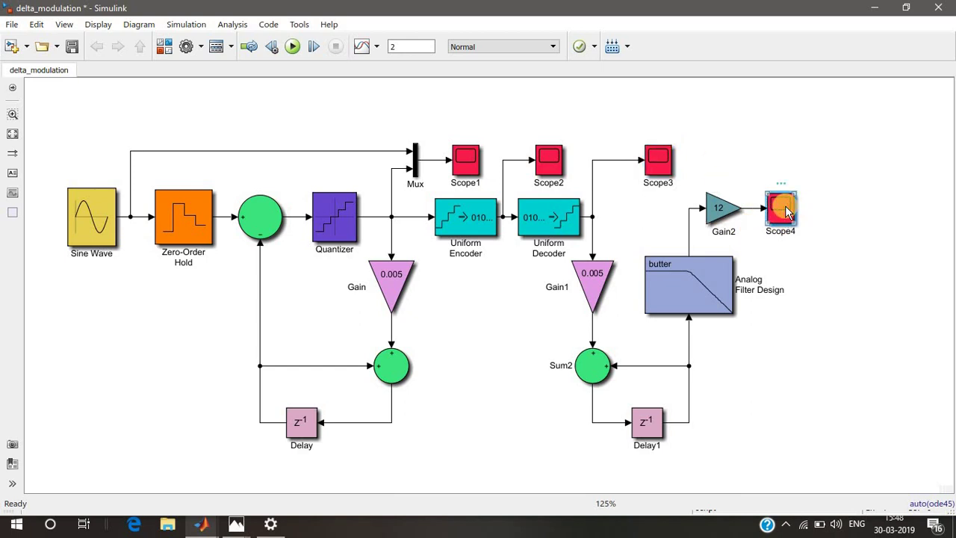
Step: Open Scope4 and zoom the time axis to about 0.84–0.97 s on the Gain2 sine
{"action": "double_click", "coordinate": [784, 209]}
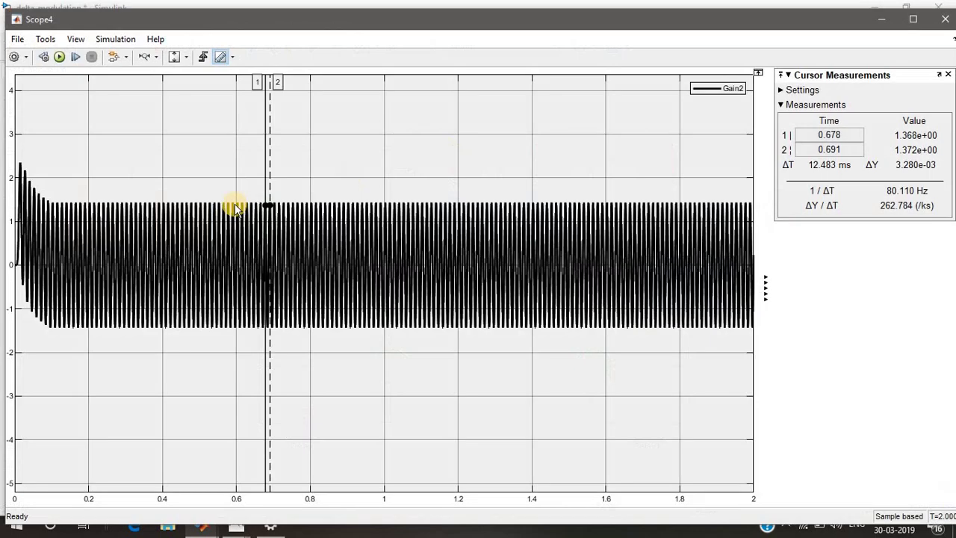
{"action": "left_click", "coordinate": [45, 37]}
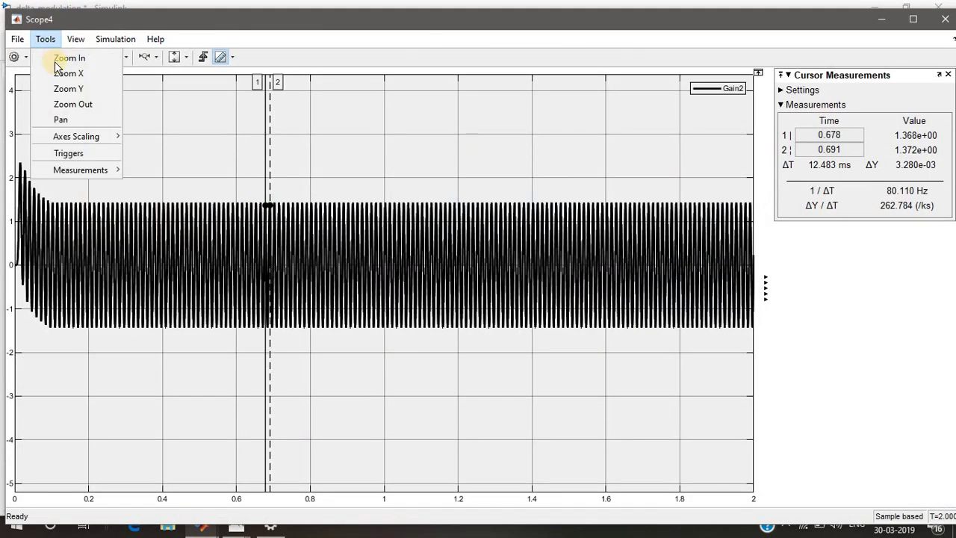
{"action": "left_click", "coordinate": [57, 72]}
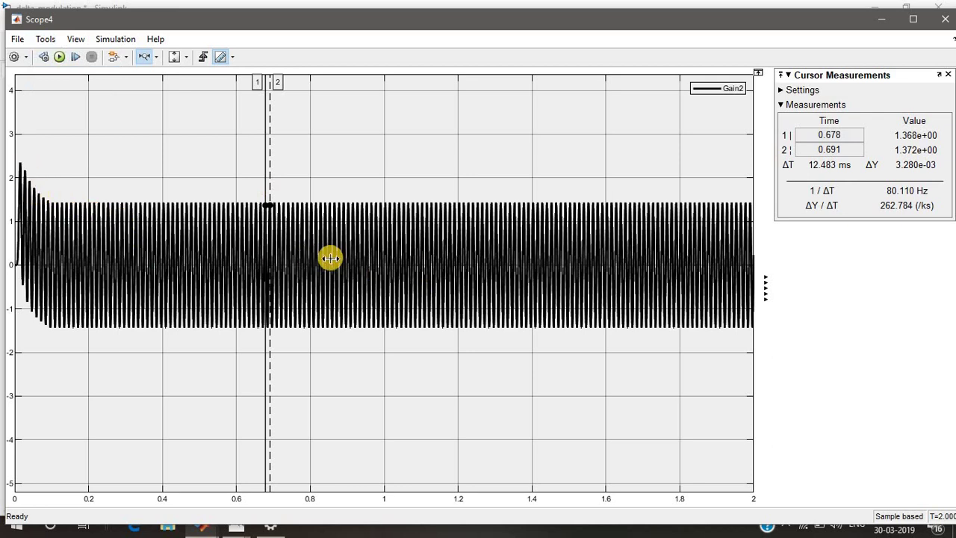
{"action": "left_click_drag", "start_coordinate": [324, 256], "coordinate": [374, 256]}
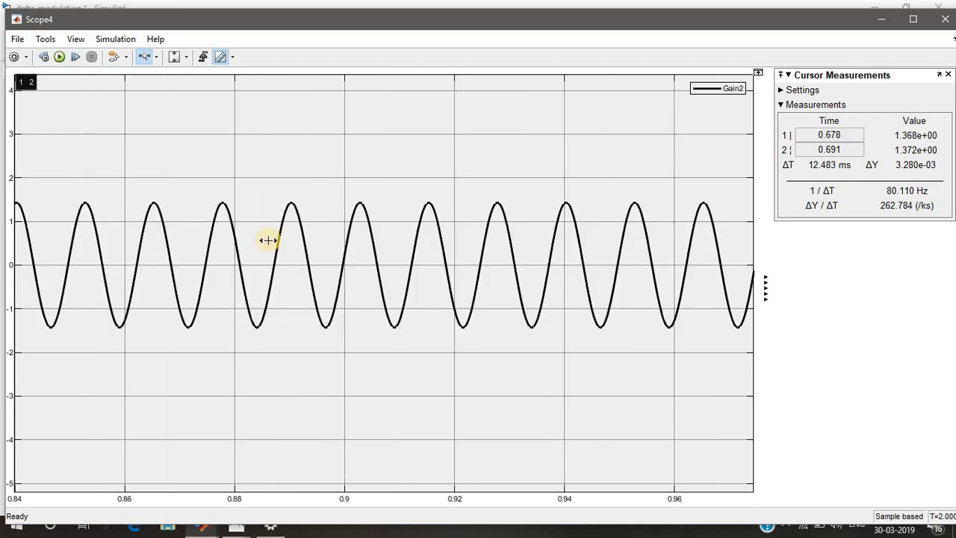
Step: Turn off Zoom X, set cursors at 0.893 s and 0.906 s (12.479 ms, 80.133 Hz), then close Scope4
{"action": "right_click", "coordinate": [261, 105]}
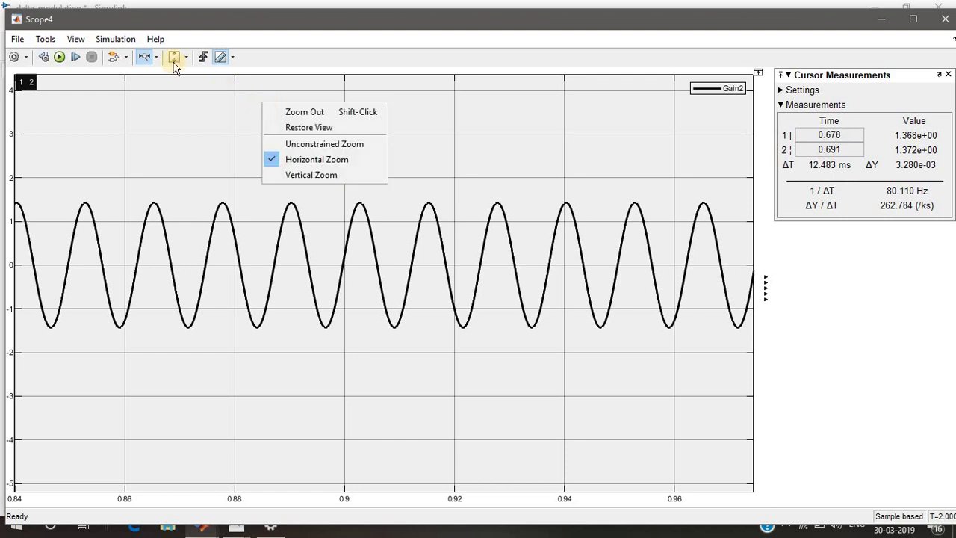
{"action": "left_click", "coordinate": [47, 39]}
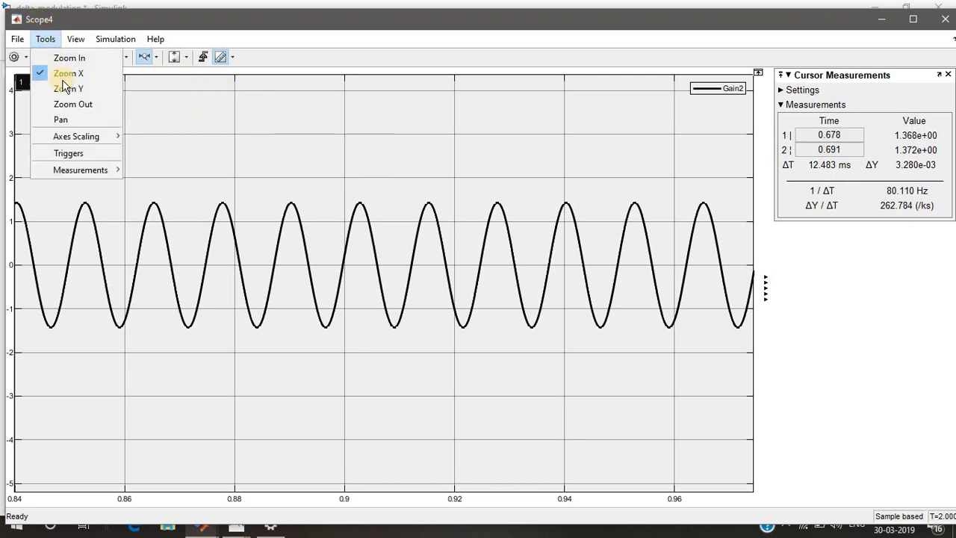
{"action": "left_click", "coordinate": [61, 72]}
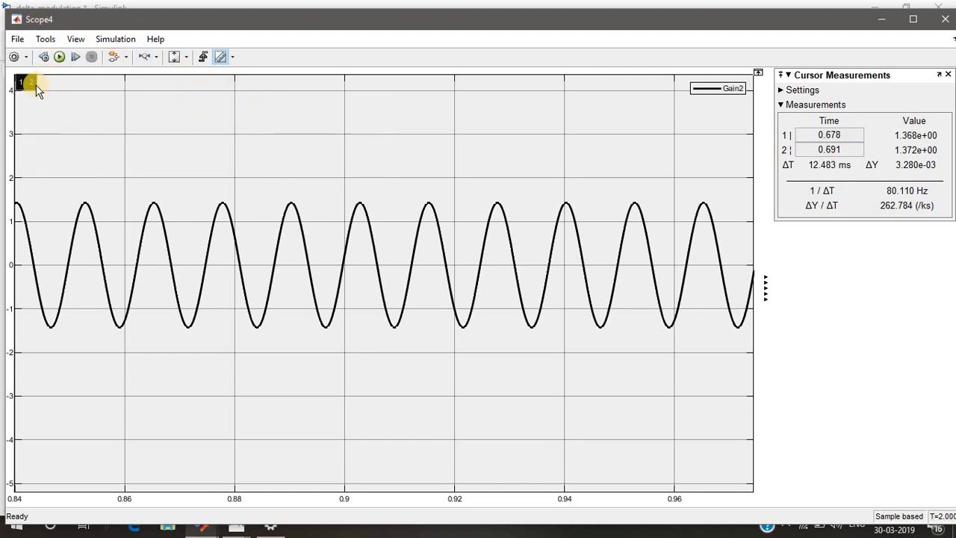
{"action": "left_click_drag", "start_coordinate": [37, 79], "coordinate": [378, 120]}
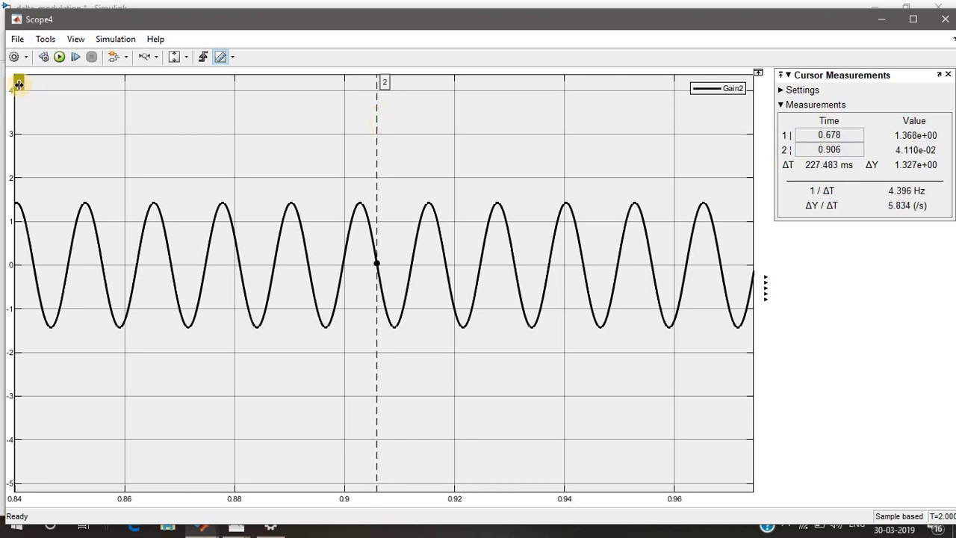
{"action": "left_click_drag", "start_coordinate": [19, 84], "coordinate": [309, 99]}
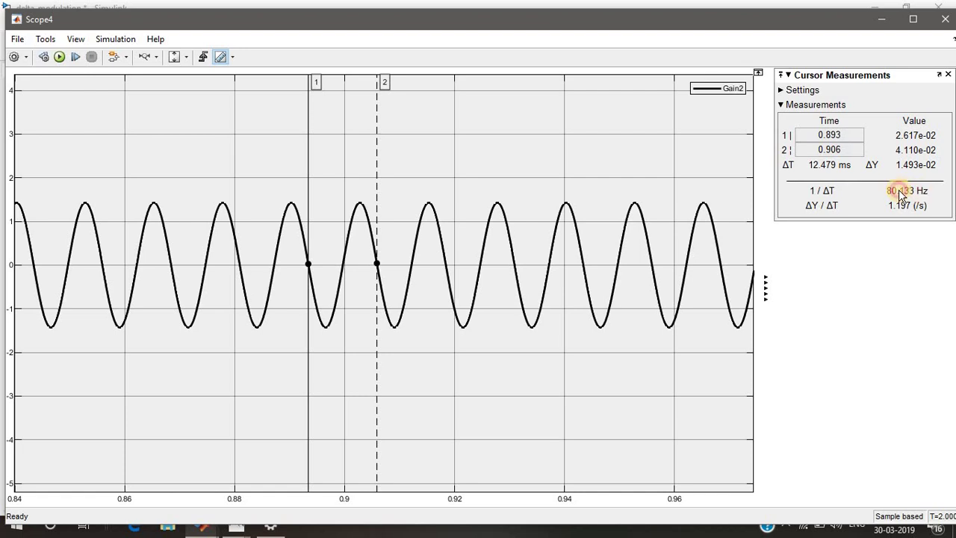
{"action": "left_click", "coordinate": [945, 27]}
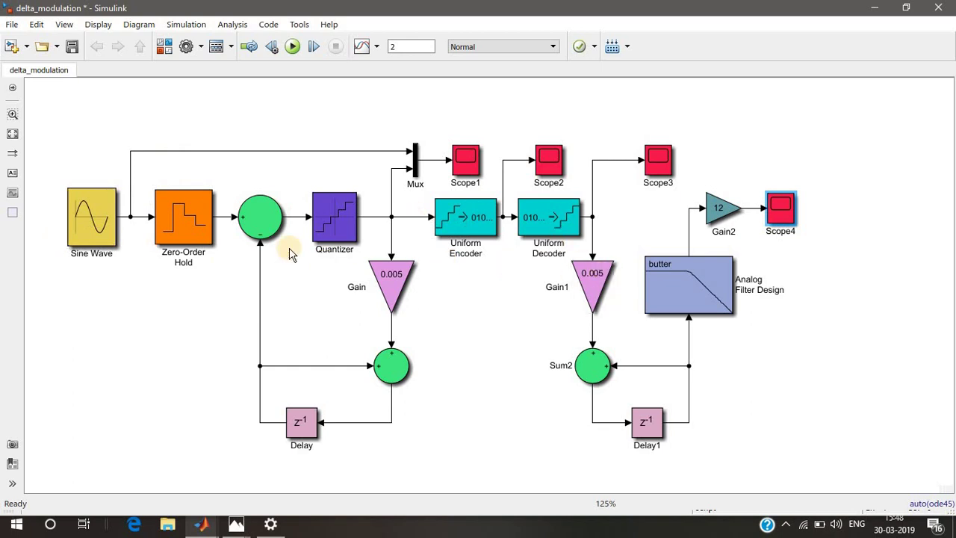
Step: Select the Uniform Encoder and Analog Filter Design blocks, then clear the selection
{"action": "left_click", "coordinate": [484, 211]}
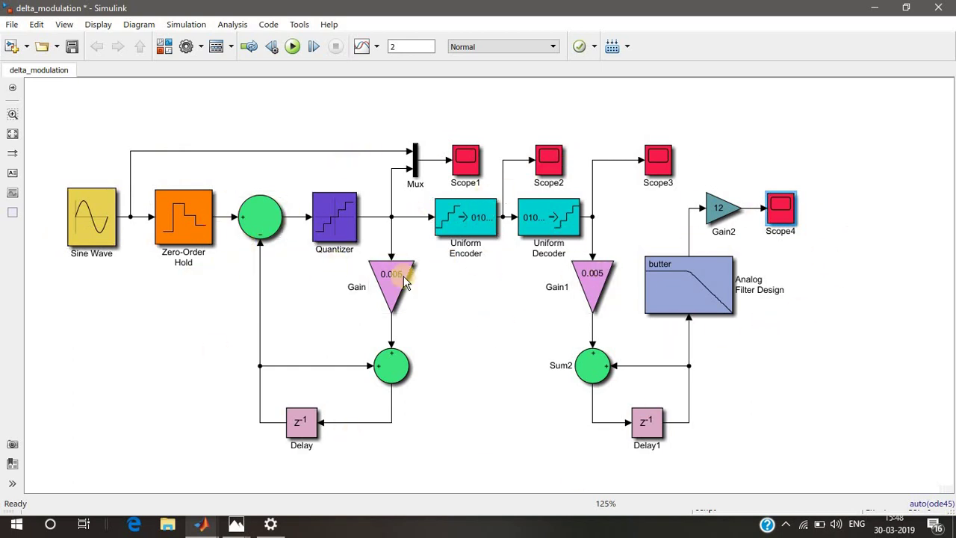
{"action": "left_click", "coordinate": [688, 309]}
{"action": "left_click", "coordinate": [554, 388]}
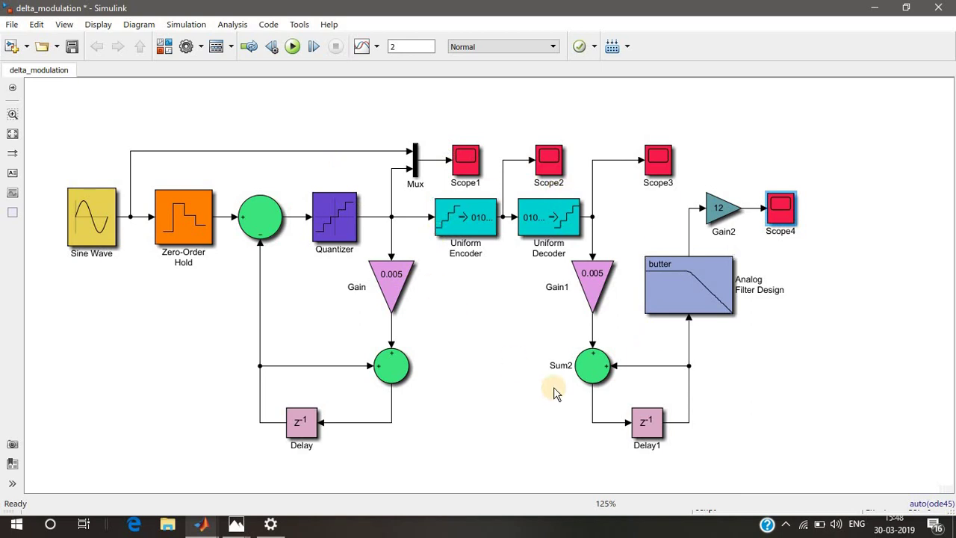